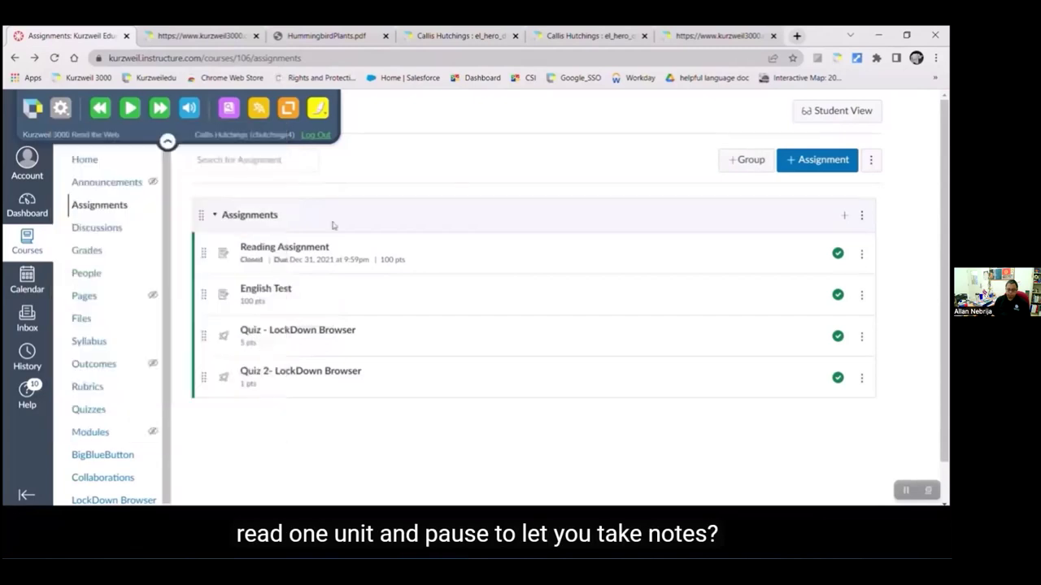
- Open the Reading Assignment and play its first sentence aloud, then pause
click(288, 251)
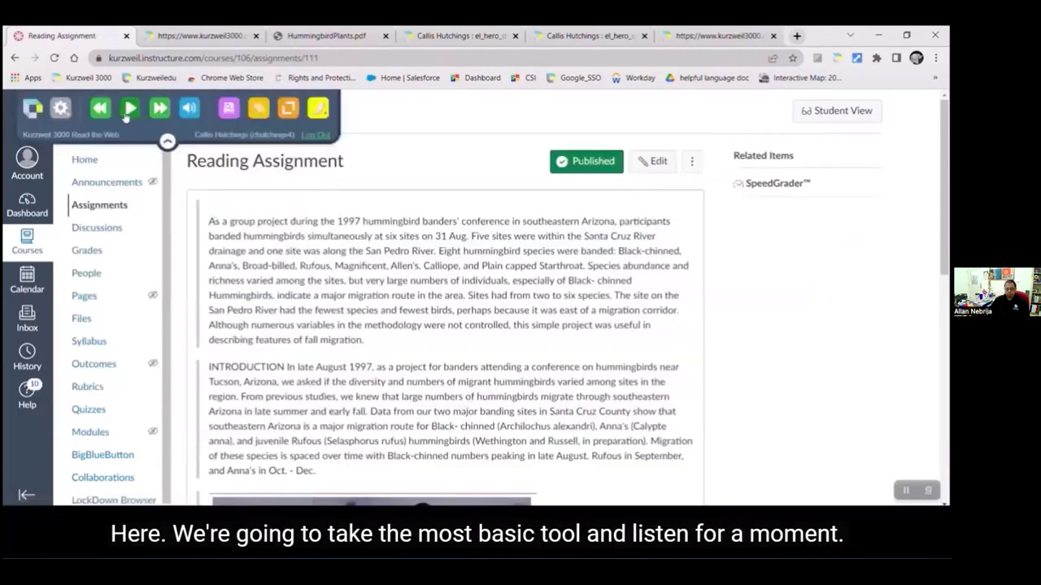
click(129, 109)
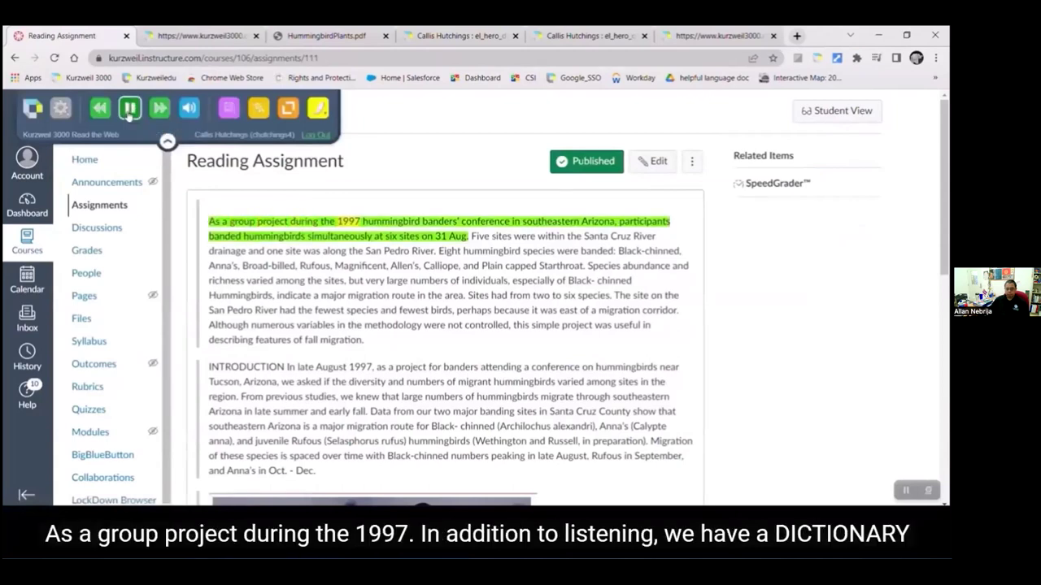
click(129, 110)
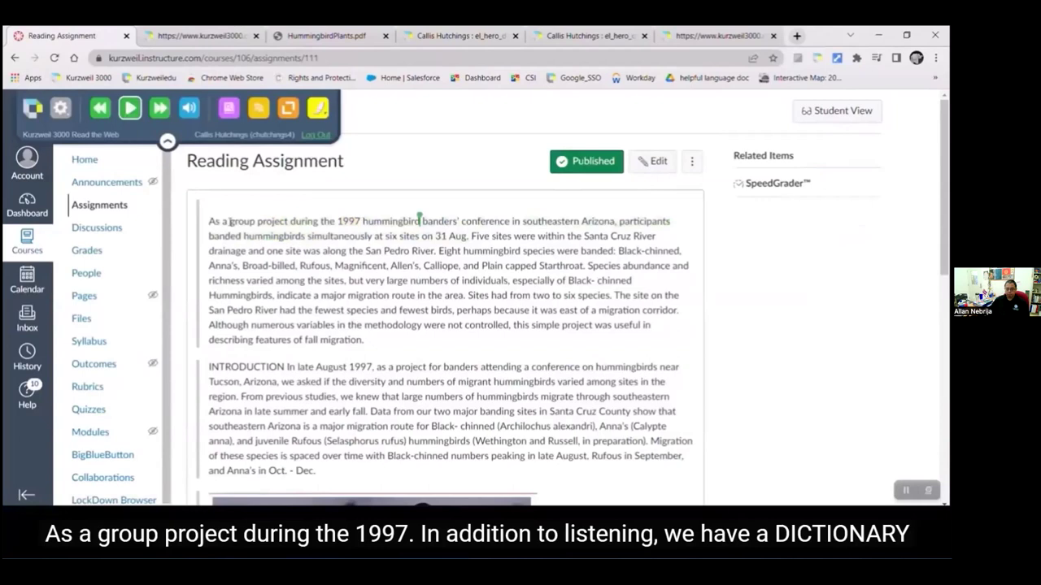
- Look up 'hummingbird' in the dictionary, then select the passage's first paragraph
click(229, 109)
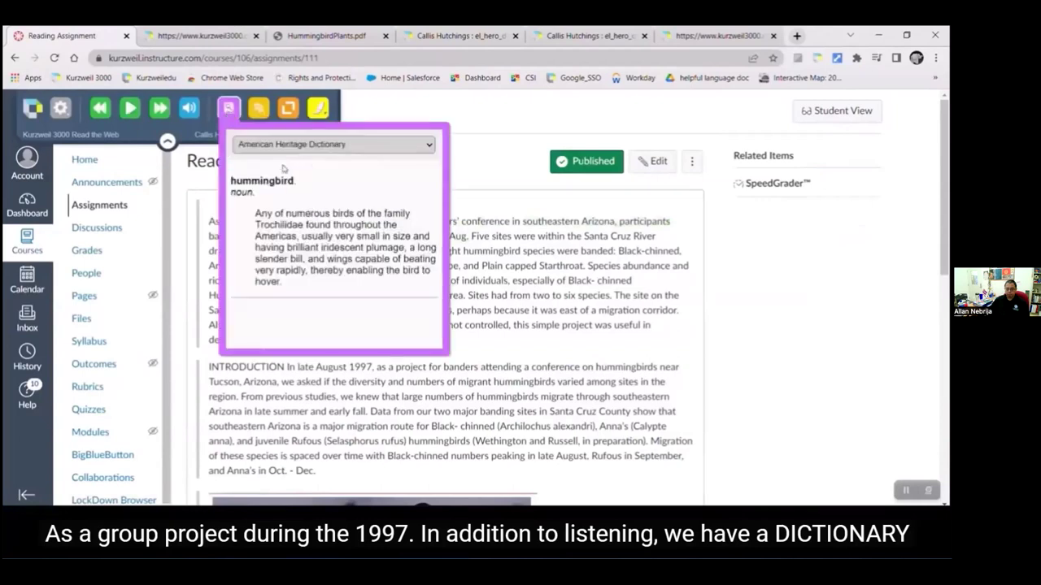
click(347, 144)
click(366, 99)
click(366, 100)
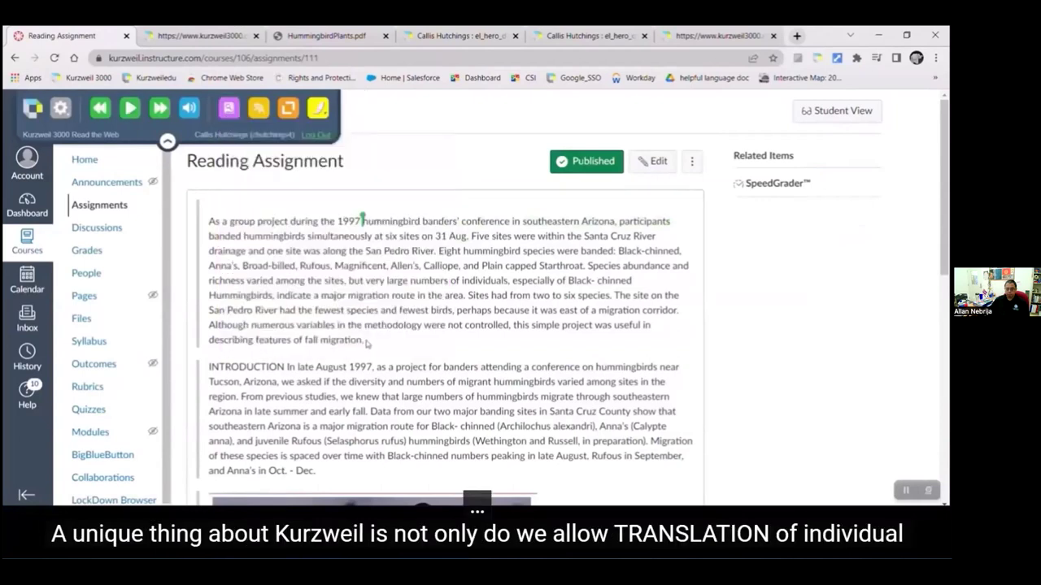
drag(367, 343, 209, 222)
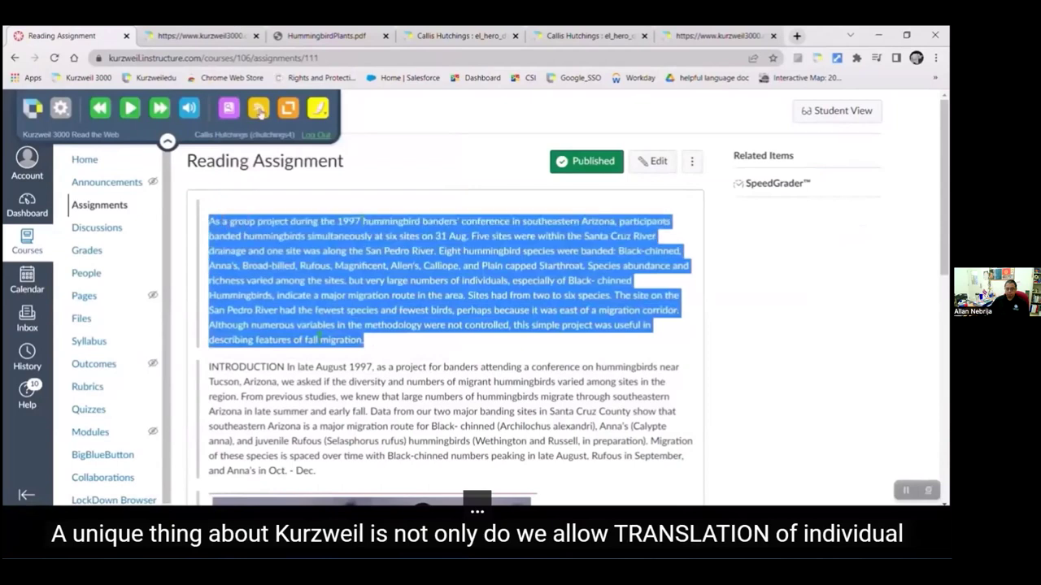
- Translate the selected first paragraph into Spanish and read the result
click(259, 111)
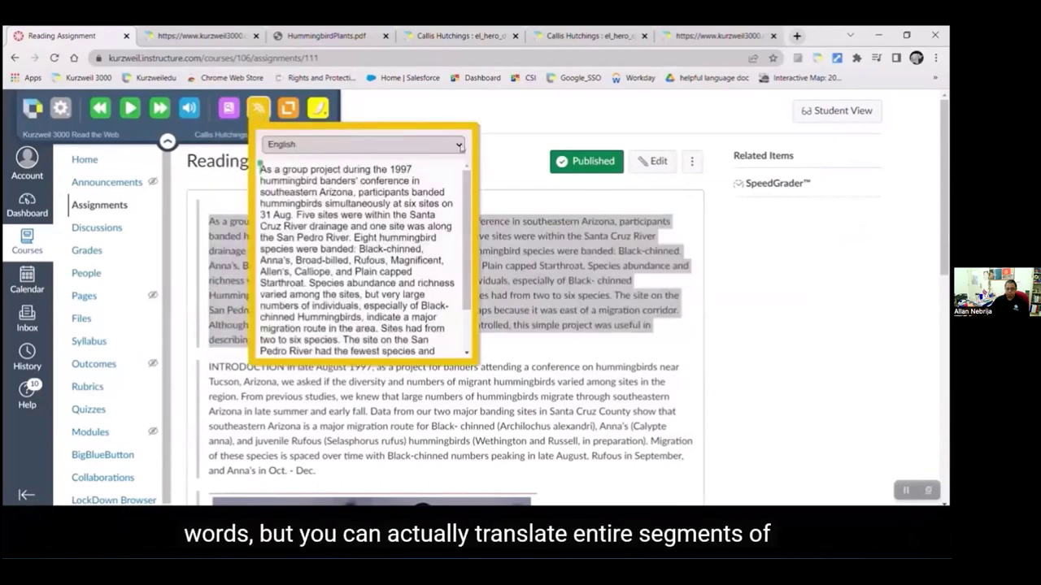
click(460, 145)
click(383, 212)
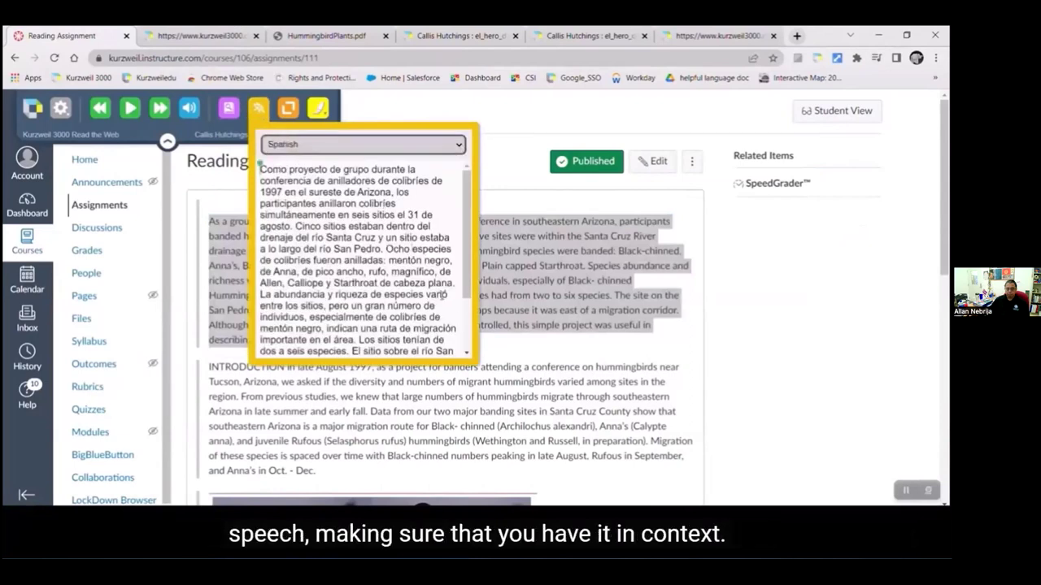
click(459, 145)
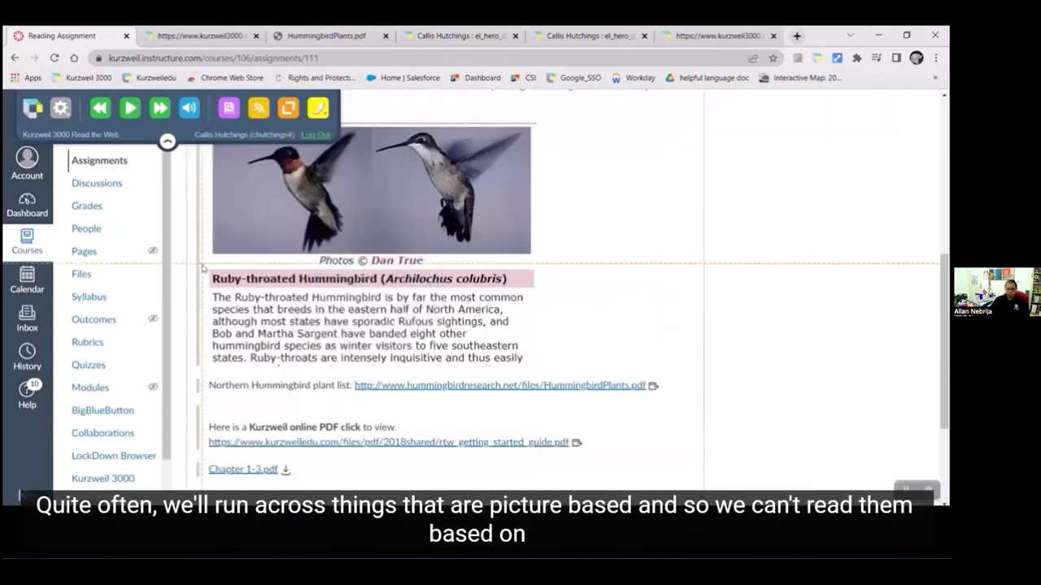
- Screenshot-read the Ruby-throated Hummingbird text image, then return to the Reading Assignment
mouse_move(203, 266)
mouse_down()
mouse_move(361, 337)
mouse_move(553, 379)
mouse_up()
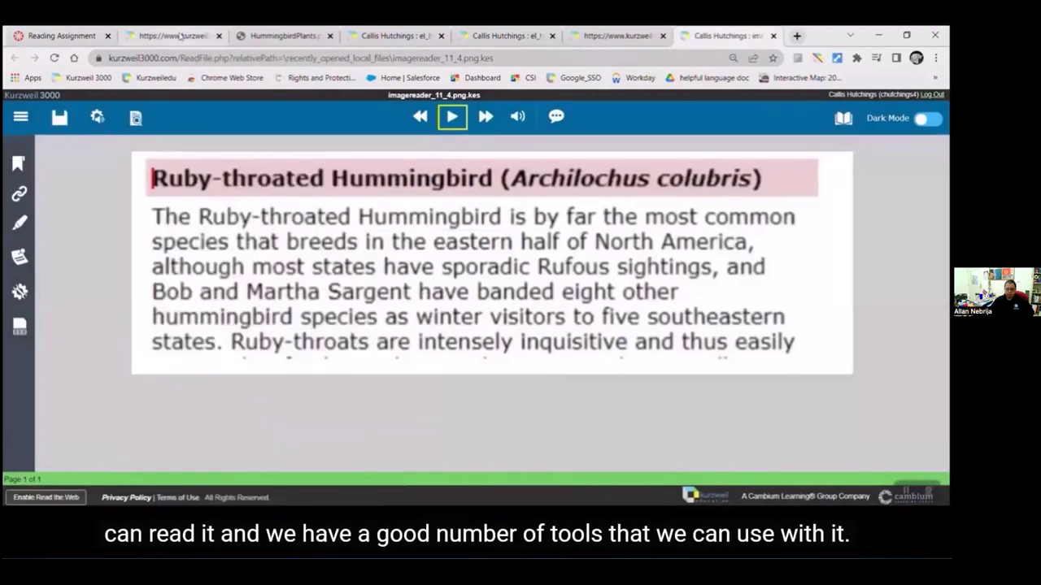
click(87, 38)
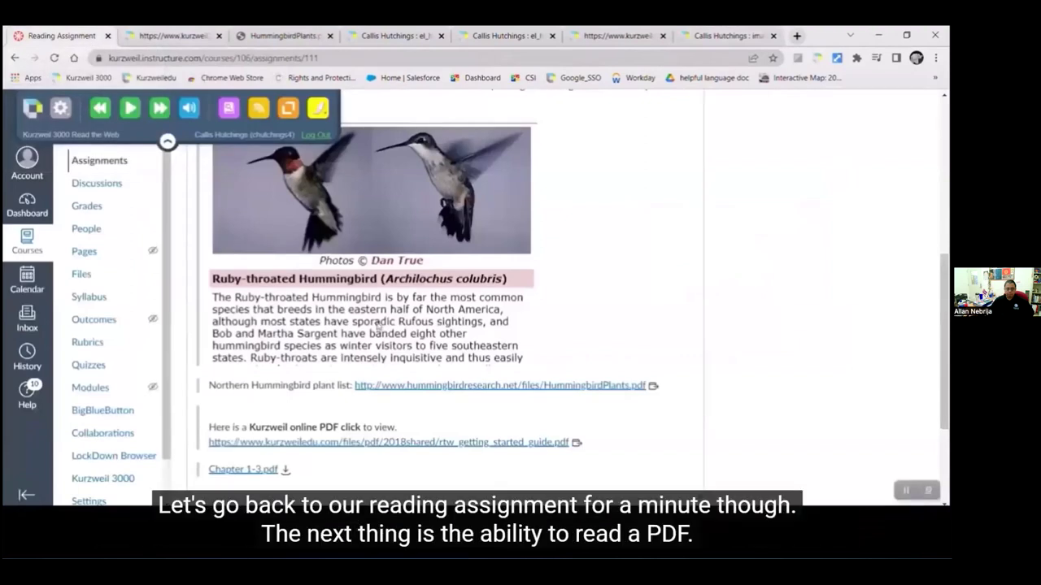
scroll(464, 284, up, 10)
scroll(479, 284, down, 8)
scroll(481, 285, down, 3)
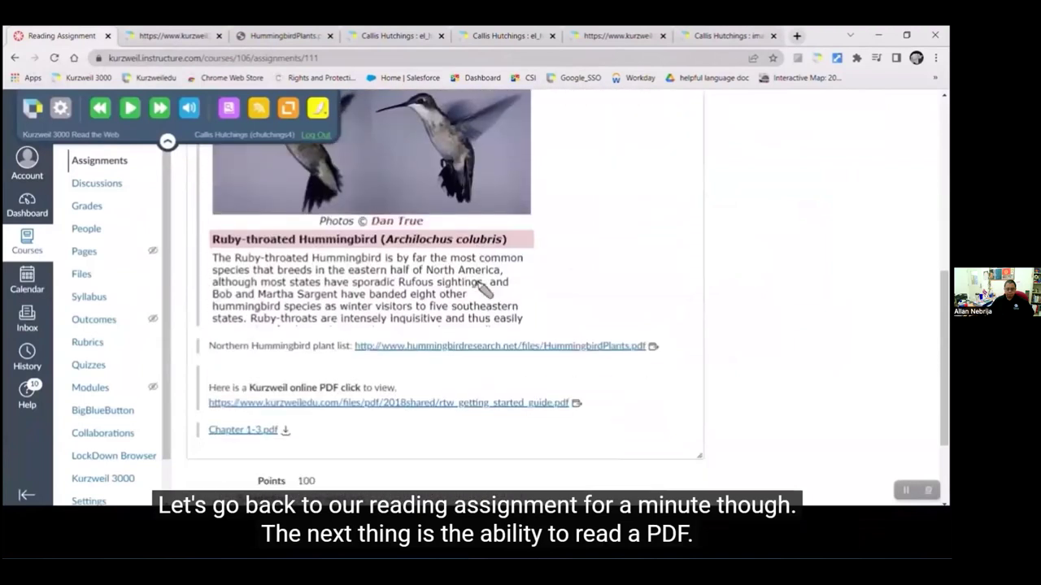
click(441, 321)
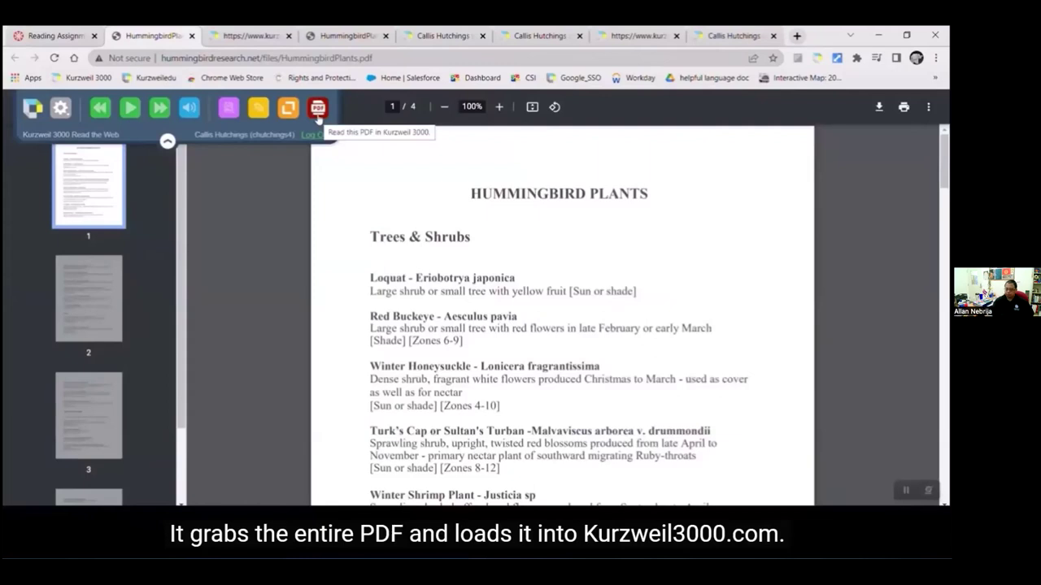
key(ctrl+w)
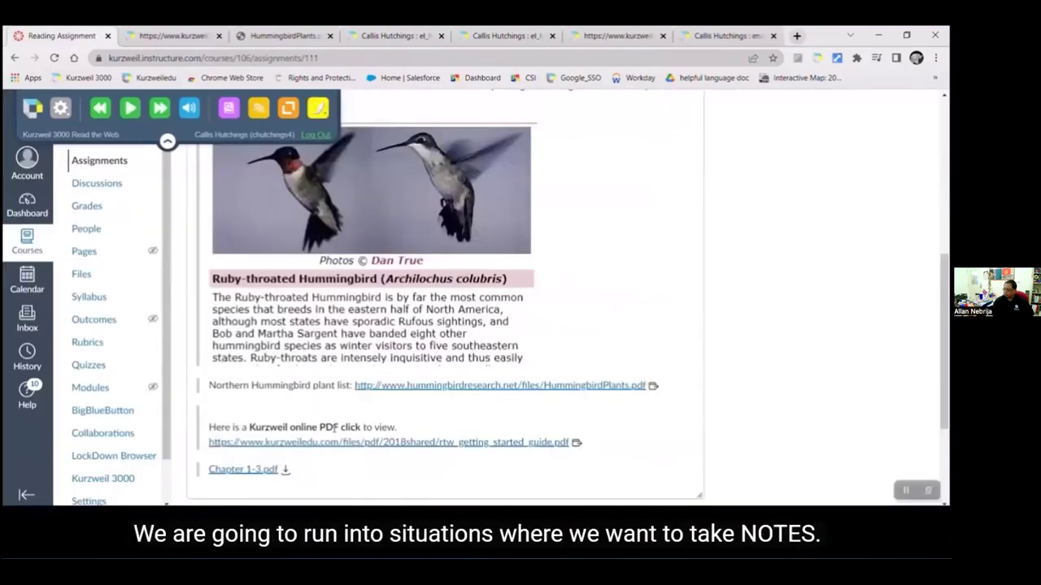
- Display the previously made colour highlights on the assignment's paragraphs
scroll(342, 382, up, 5)
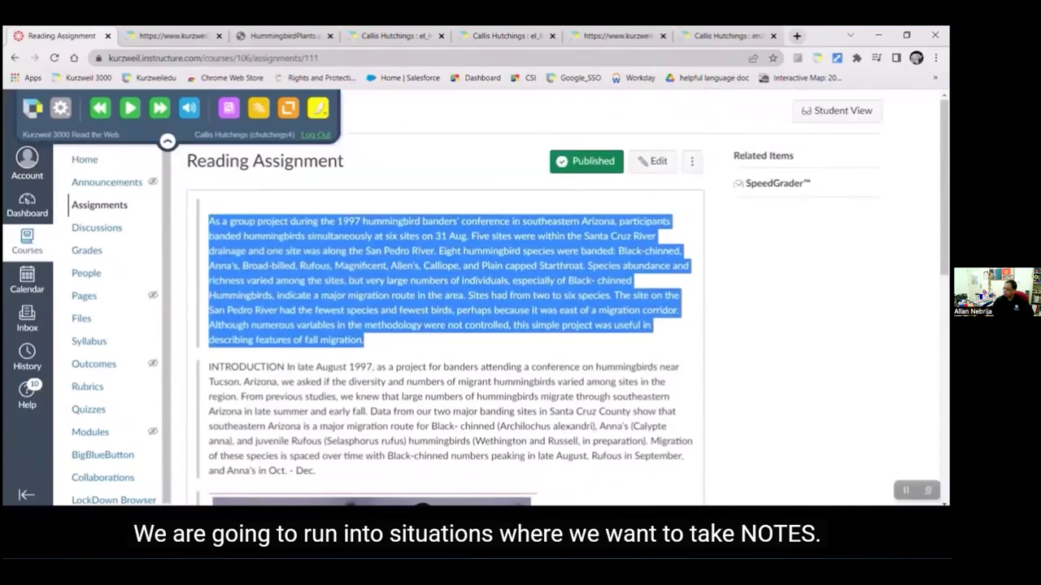
click(318, 107)
click(375, 216)
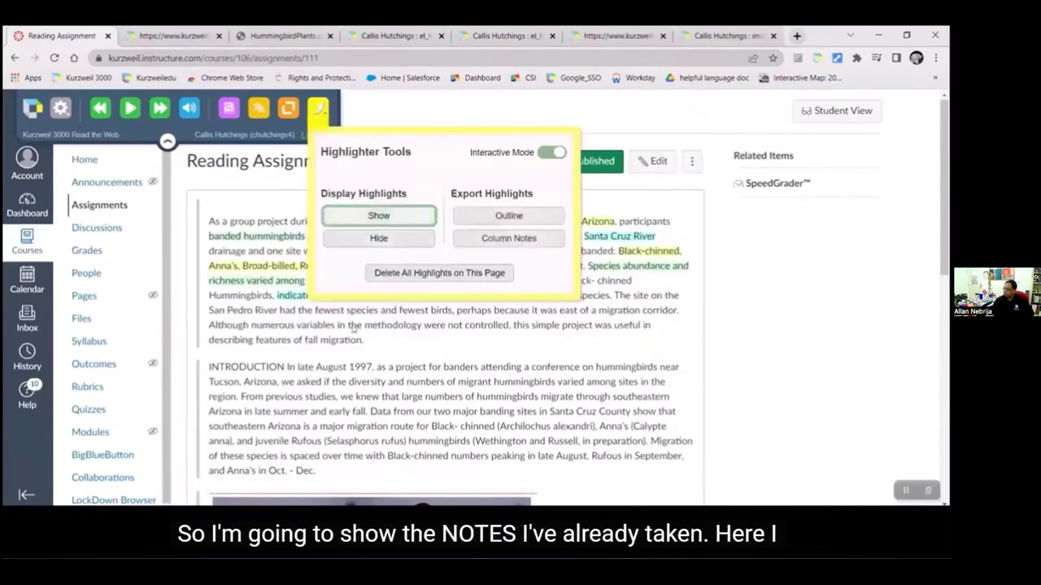
click(356, 333)
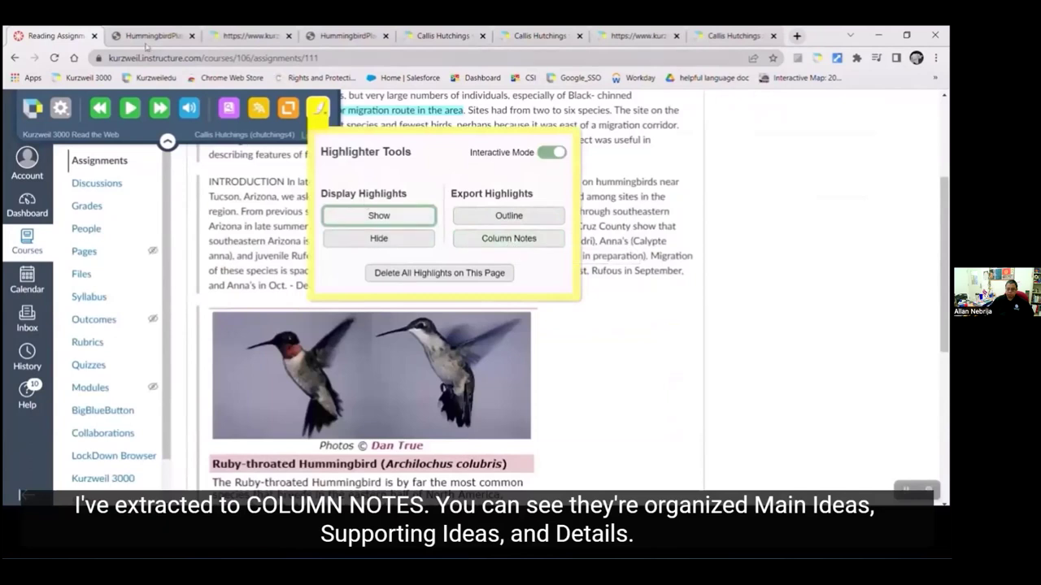
- Review the Reading_3 column notes, then switch to el_hero_del_pacifico1.kes
click(248, 35)
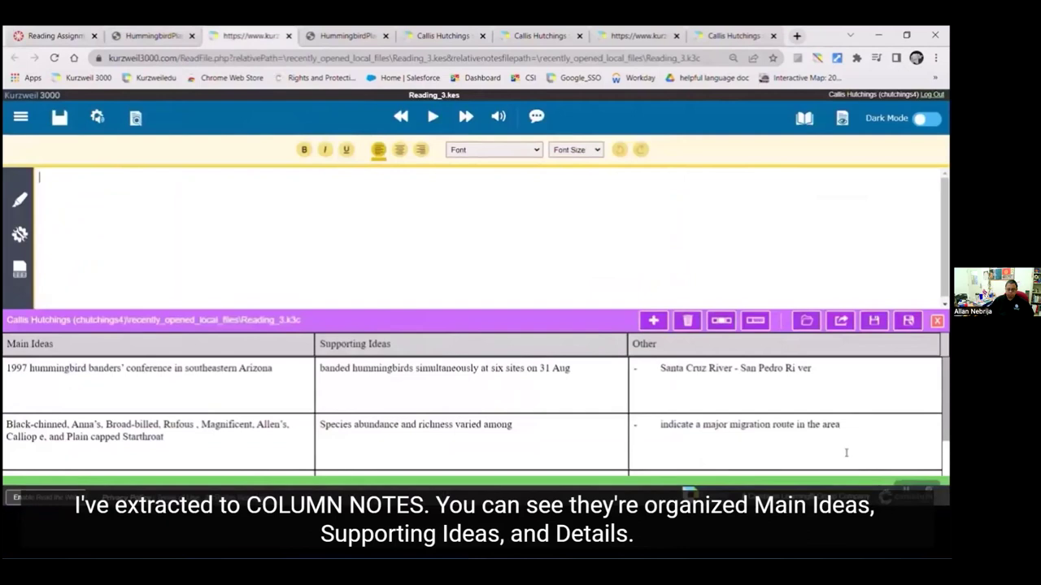
click(443, 36)
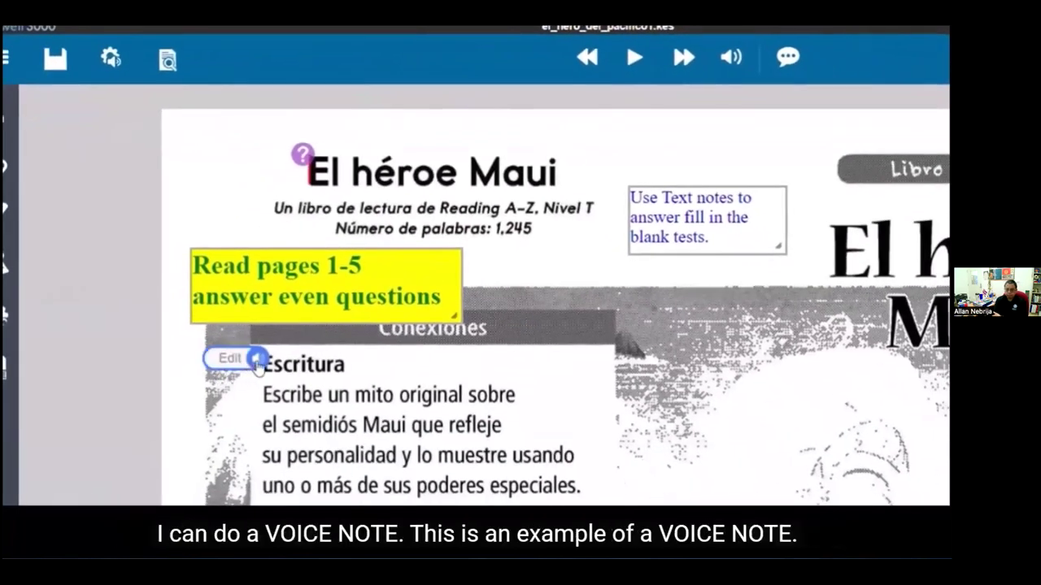
- Play the Escritura voice note, answer the Maui true/false note True, and open Bookmarks
click(257, 361)
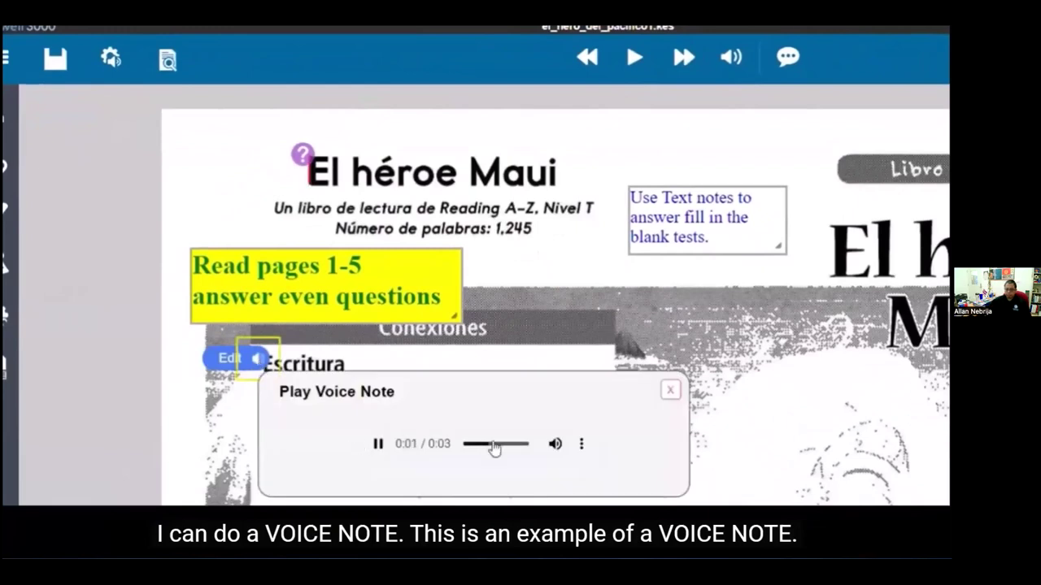
click(671, 393)
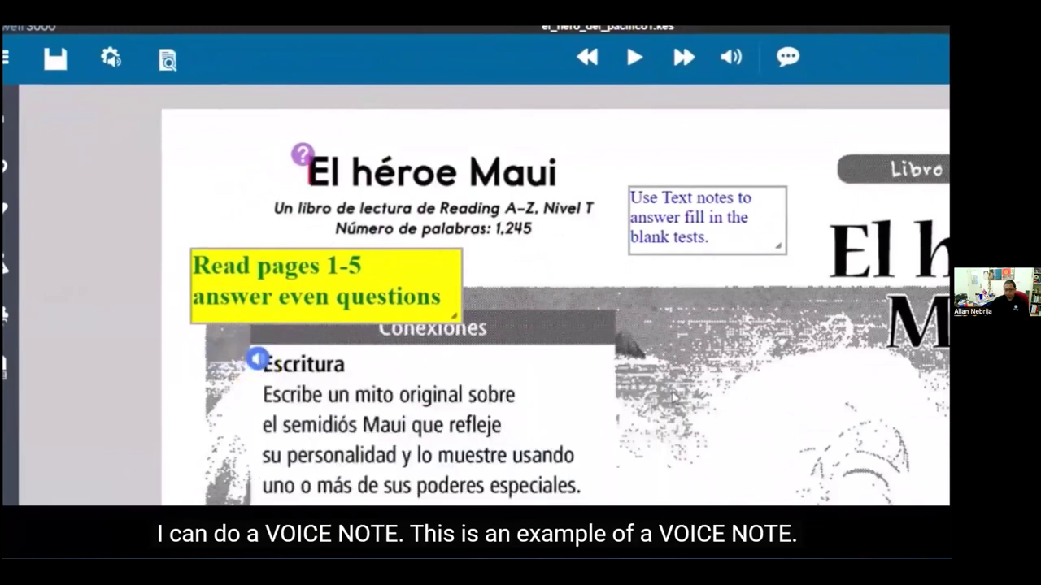
mouse_move(306, 160)
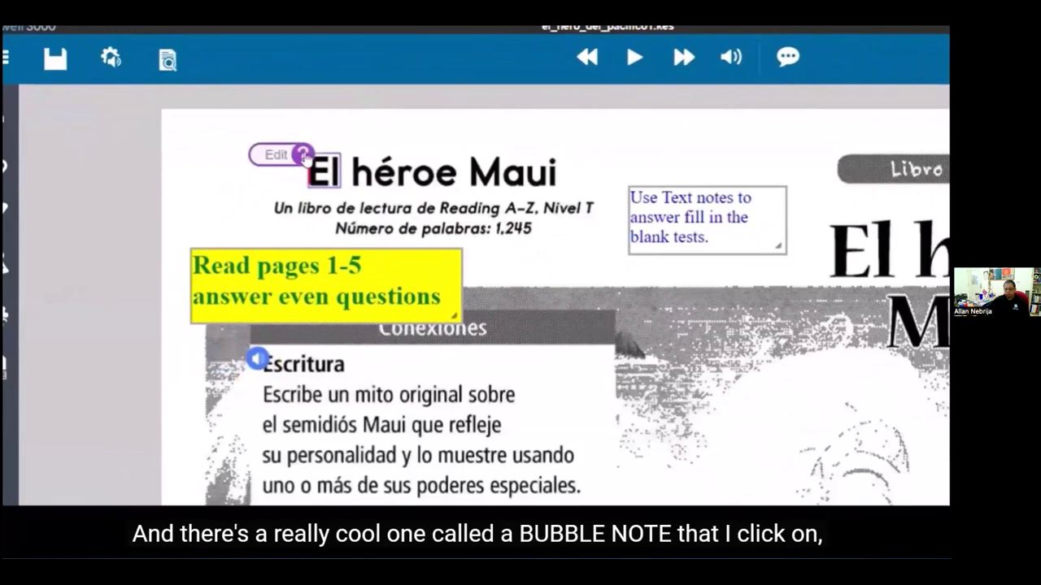
click(303, 156)
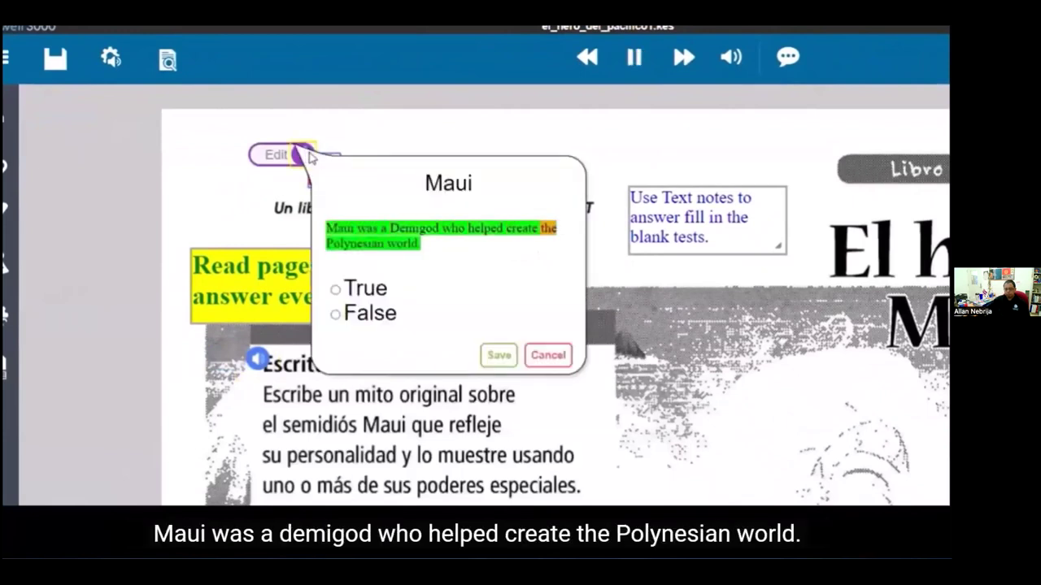
click(335, 289)
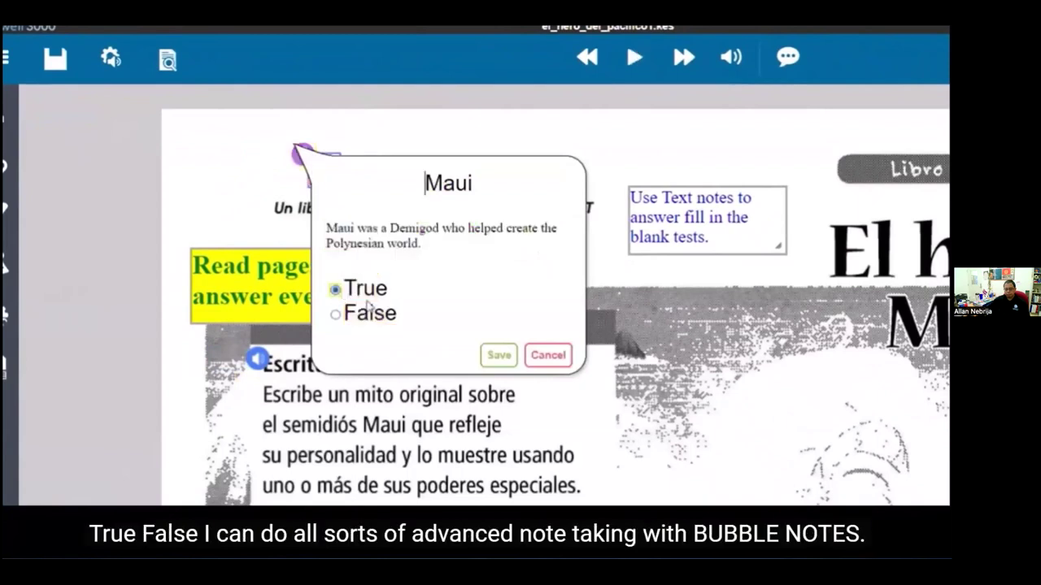
click(498, 355)
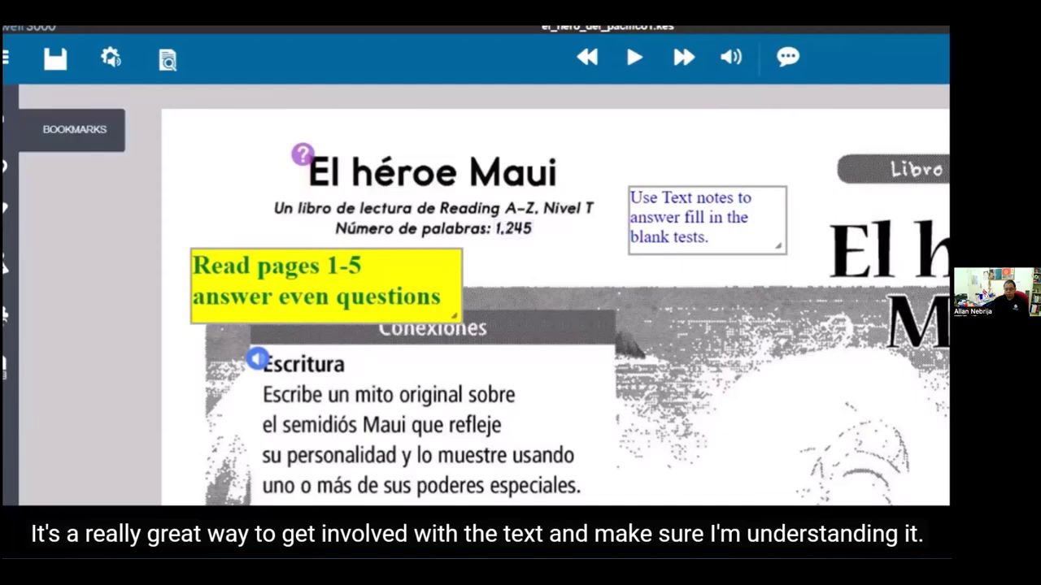
click(5, 123)
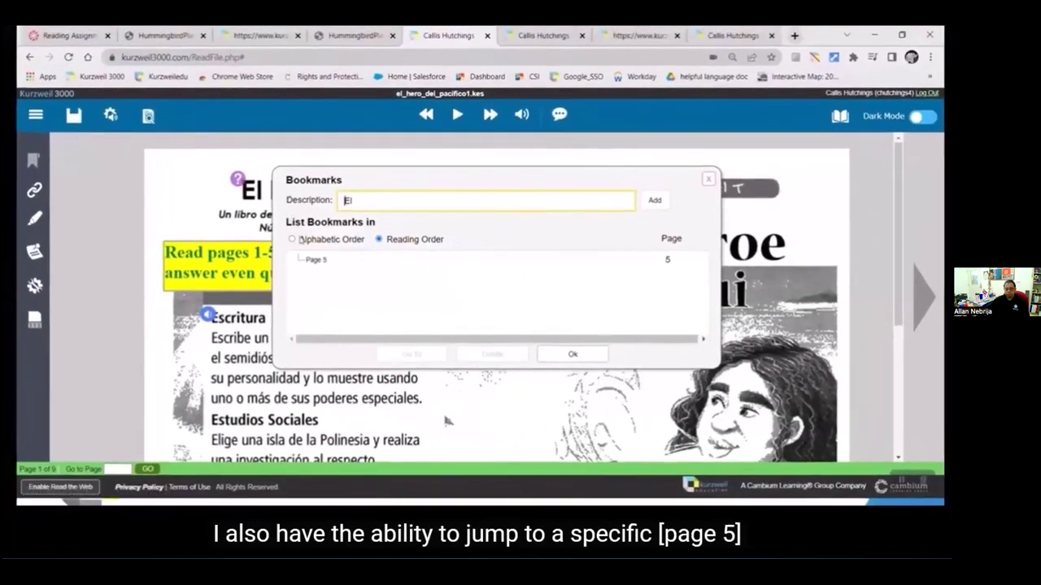
- Go to the Page 5 bookmark and view page 5's reading zones in the Zone Editor
click(314, 260)
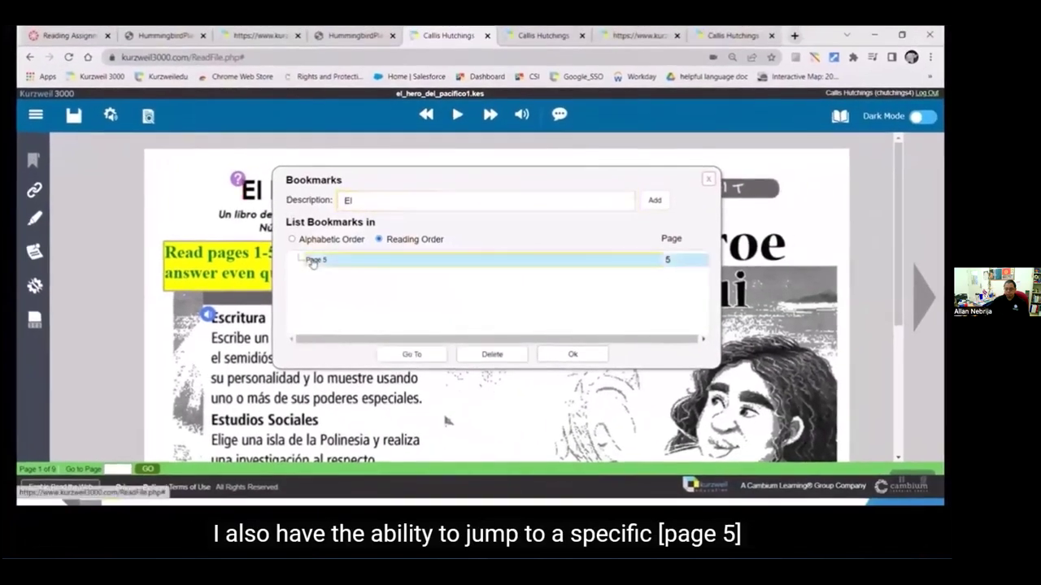
click(432, 356)
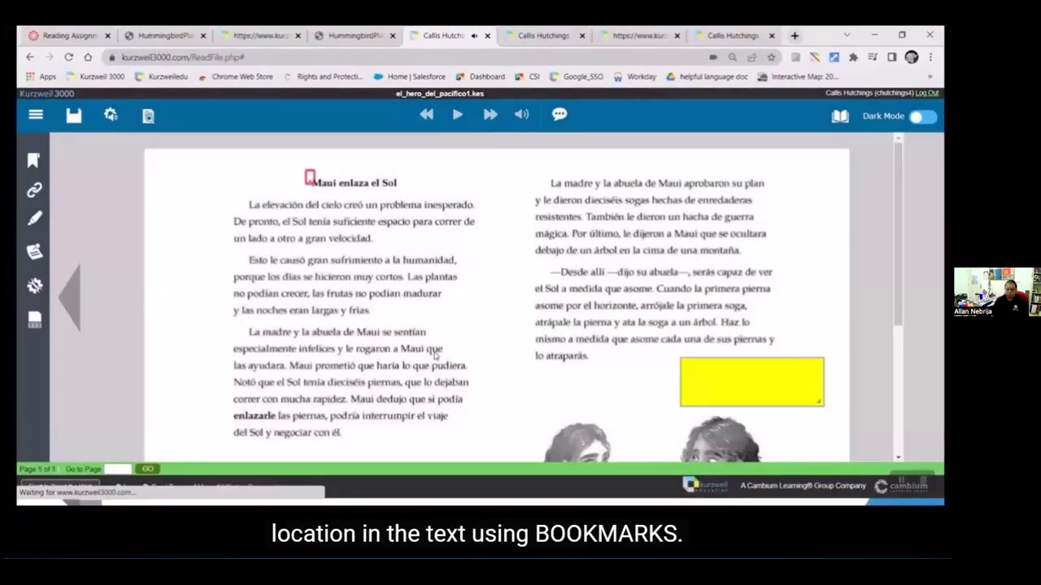
click(521, 38)
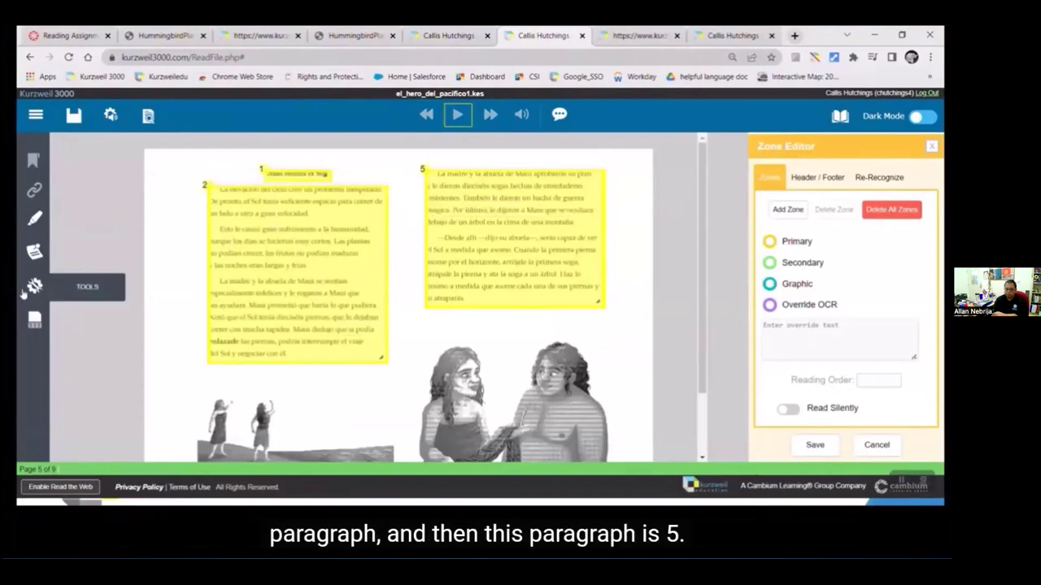
- Change the right-hand page 5 paragraph zone's reading order from 5 to 3
click(34, 285)
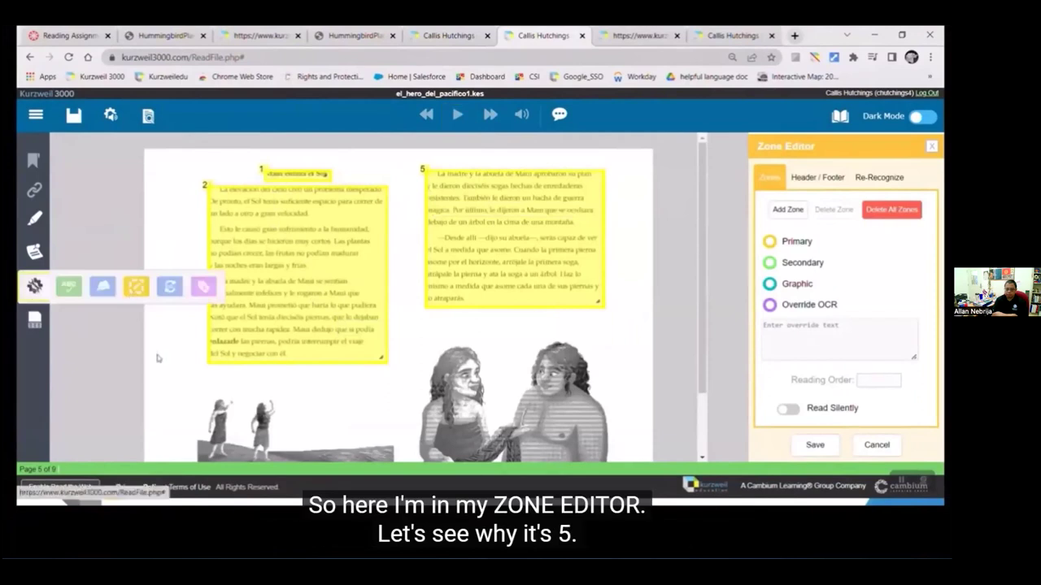
scroll(187, 343, down, 2)
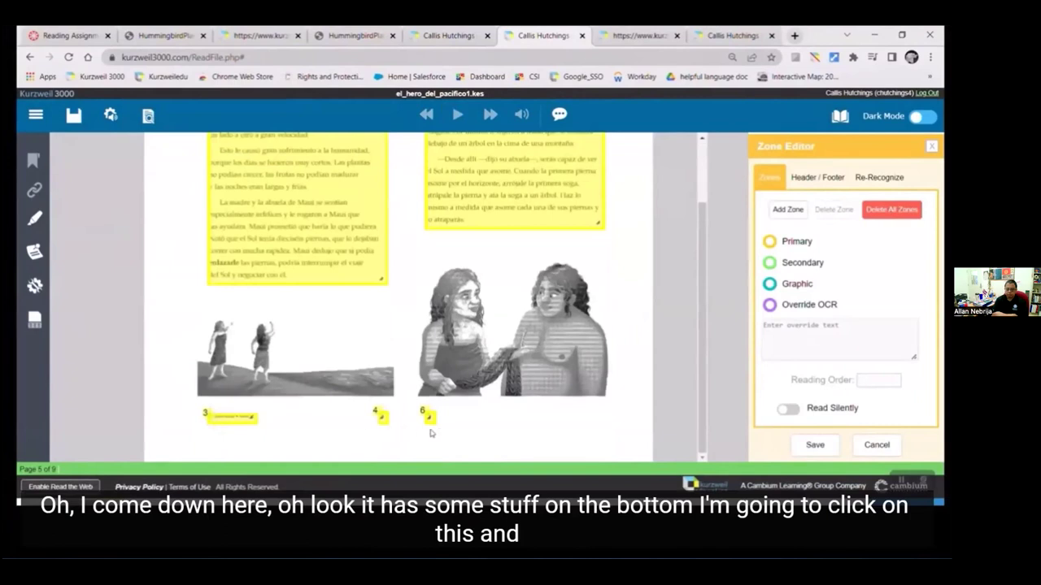
scroll(365, 342, up, 2)
click(488, 248)
double_click(873, 380)
text(3)
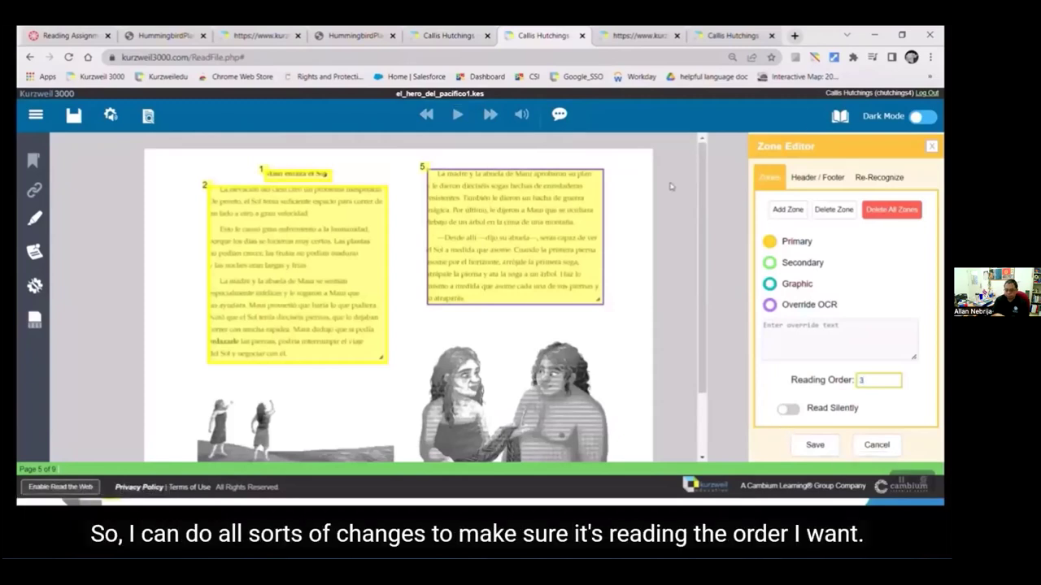
- Switch to the Reading_3 tab showing the extracted notes table
click(646, 35)
click(544, 35)
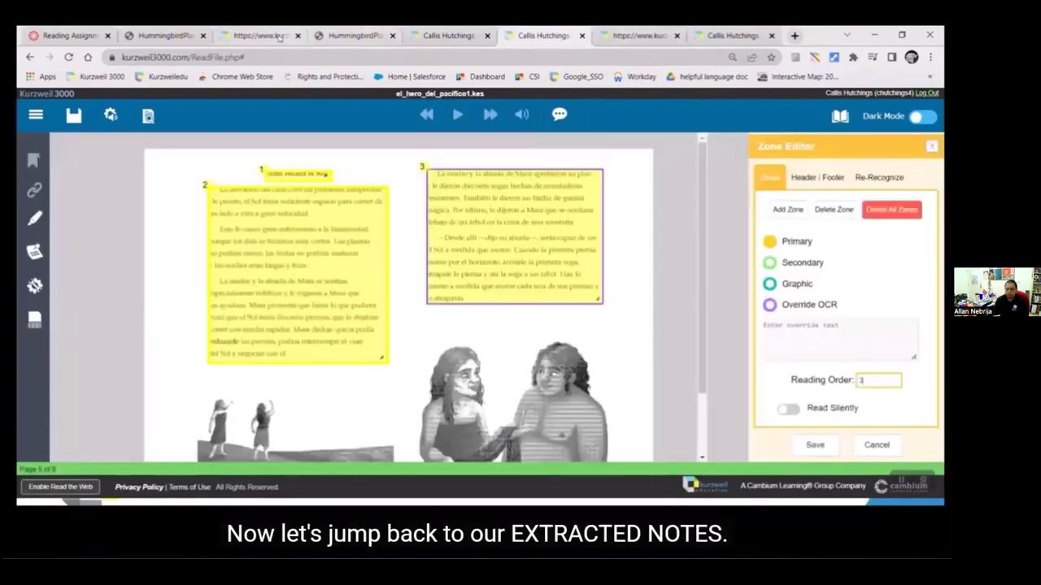
click(277, 36)
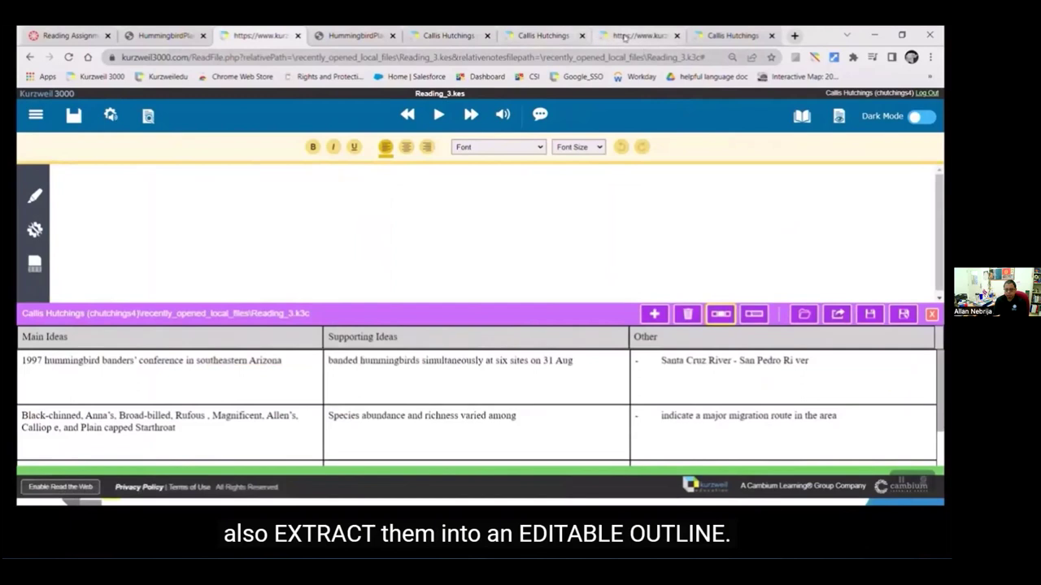
- Open extractedoutline_1.kes and display the notes as a Brainstorm diagram
click(628, 36)
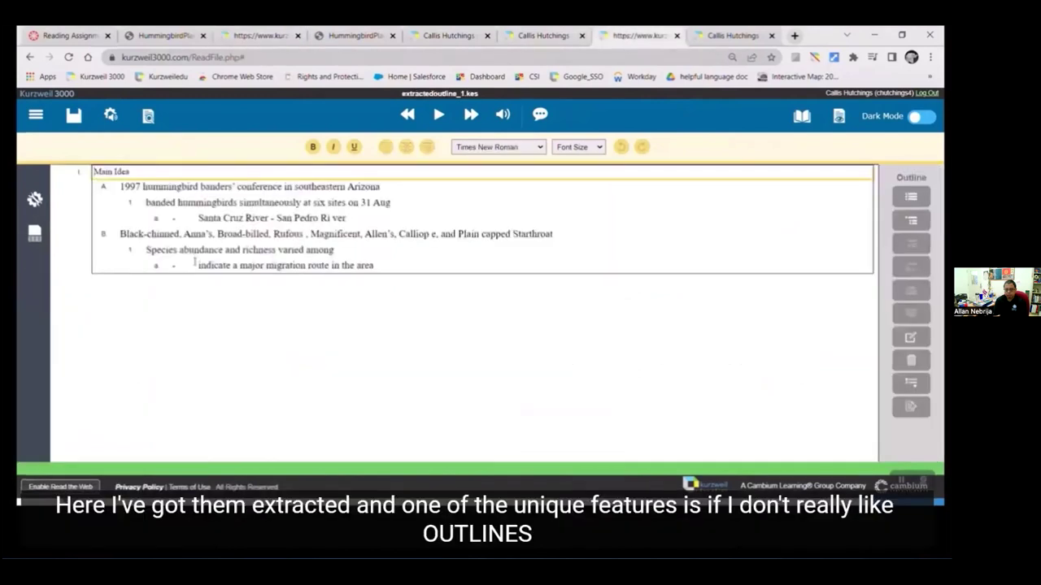
click(802, 116)
click(838, 116)
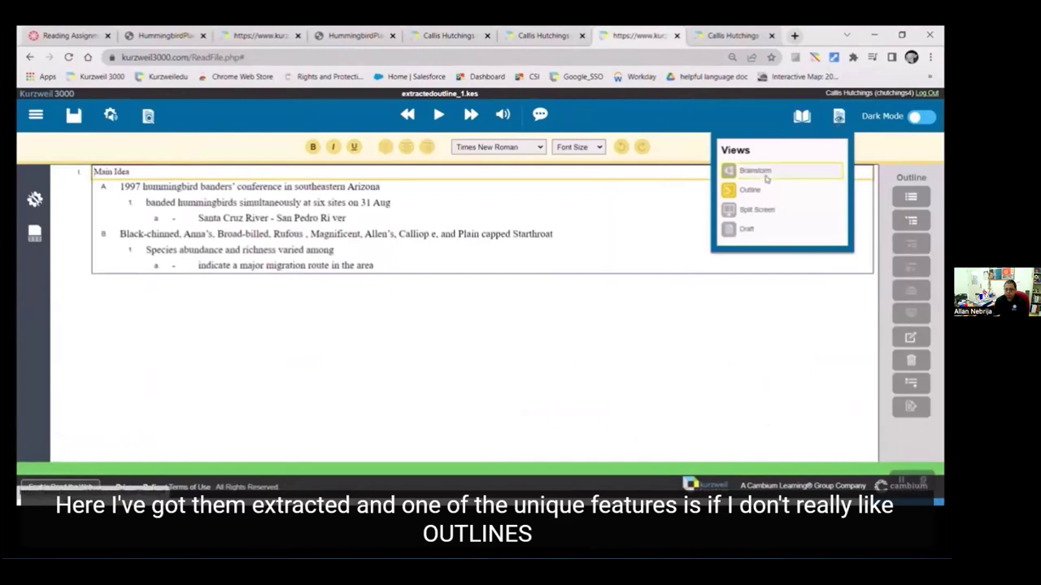
click(766, 175)
scroll(665, 319, down, 1)
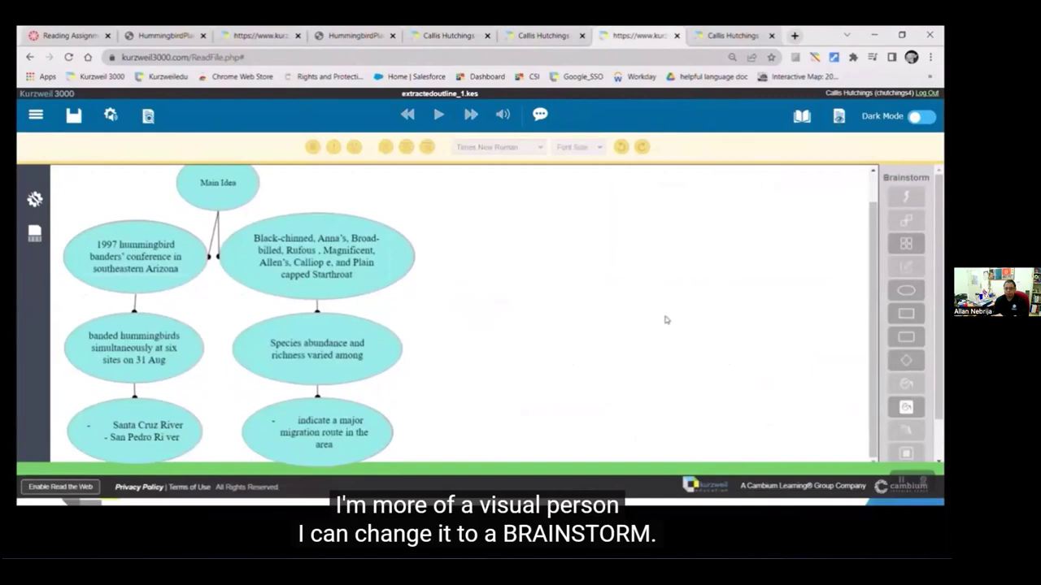
- Return the hummingbird notes to Outline view
click(839, 116)
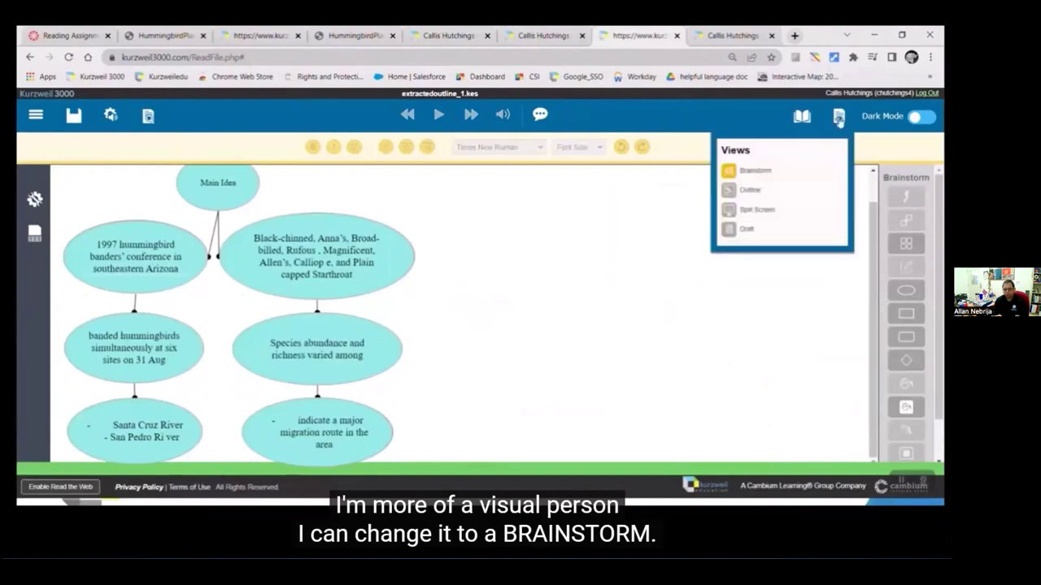
click(773, 191)
click(839, 116)
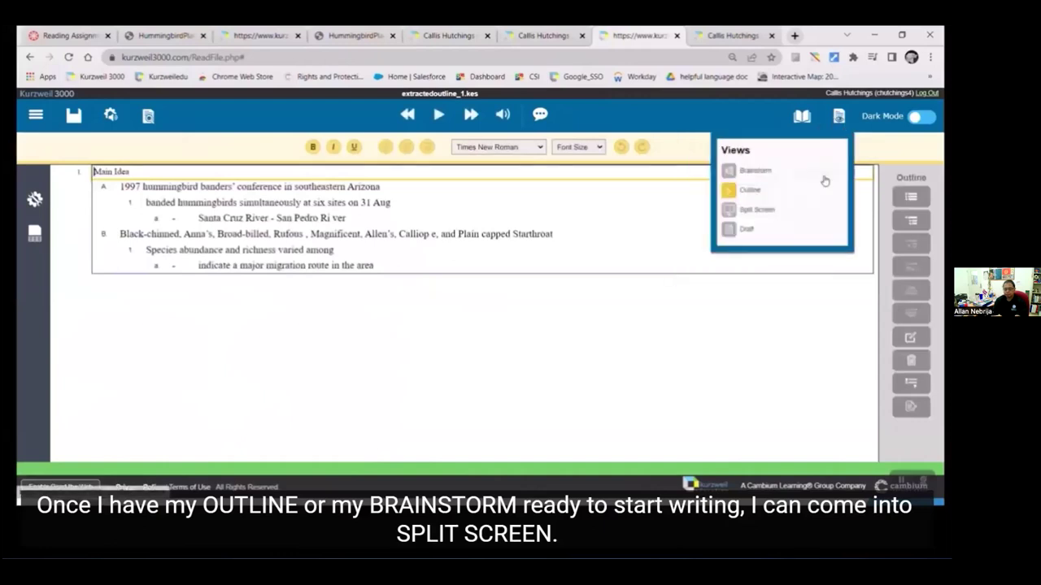
- In Split Screen view, dictate the sentence about dictating instead of typing
click(774, 213)
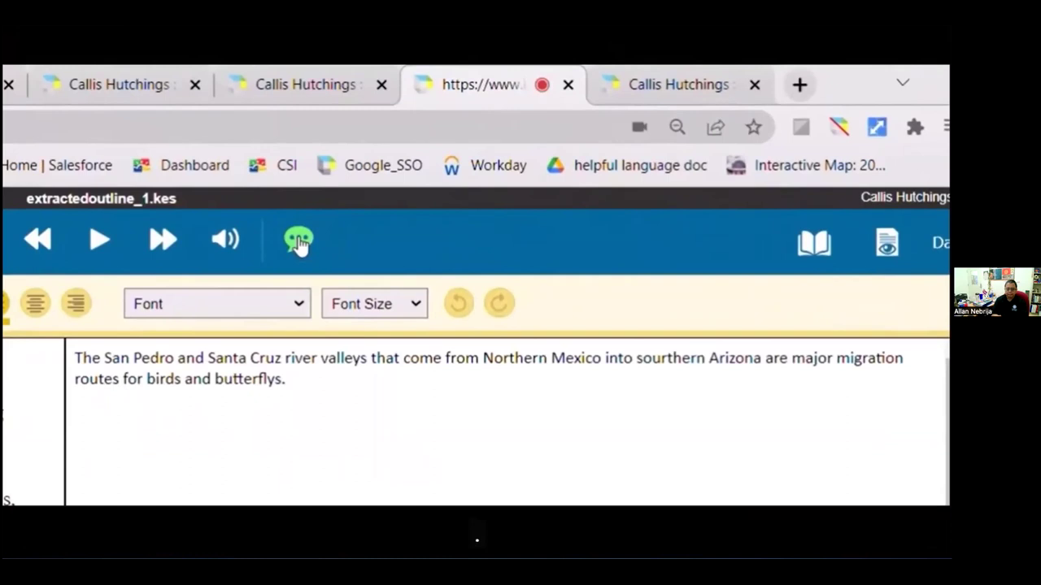
click(300, 241)
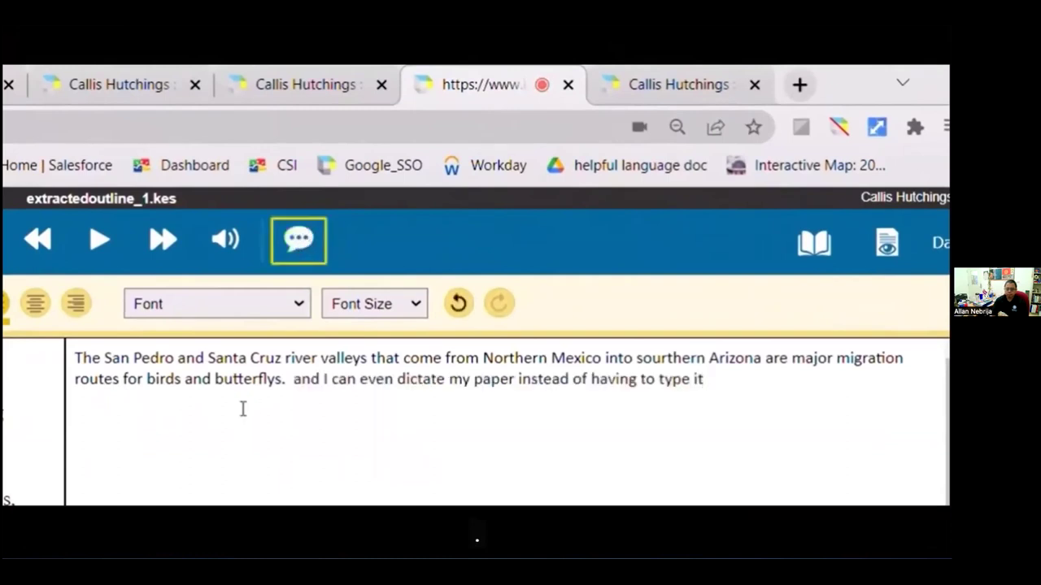
click(74, 354)
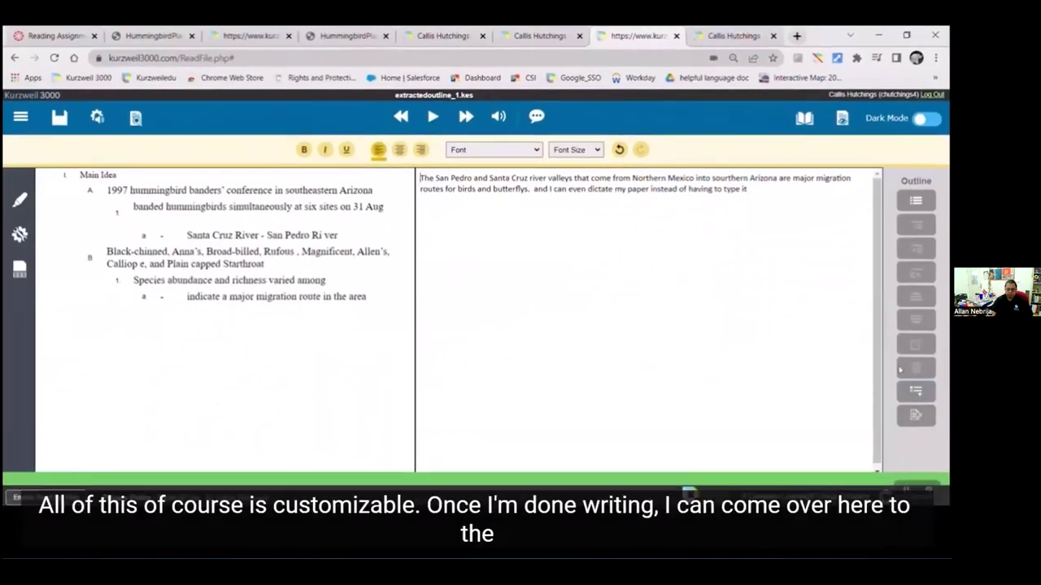
- Check the references panel, then show the paper alone in Draft view
click(810, 119)
click(811, 119)
click(842, 118)
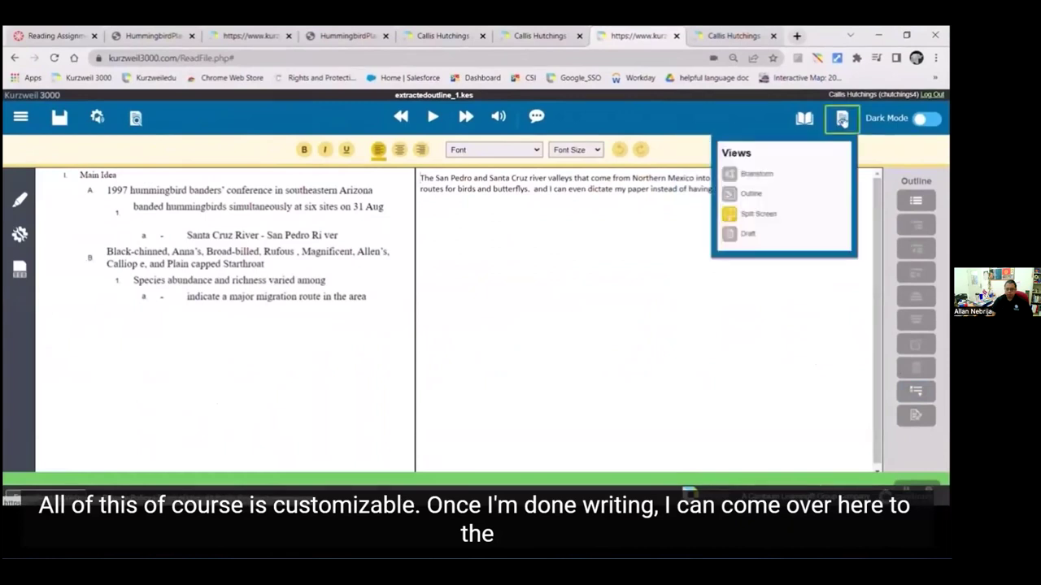
click(773, 234)
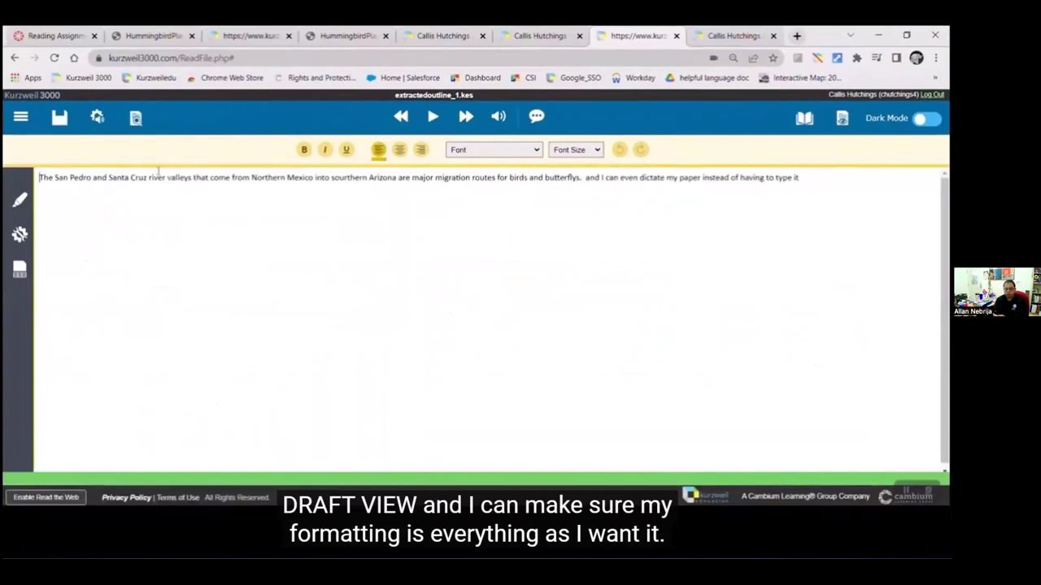
- Check the draft's download formats and print preview, then cancel printing
click(135, 119)
click(214, 207)
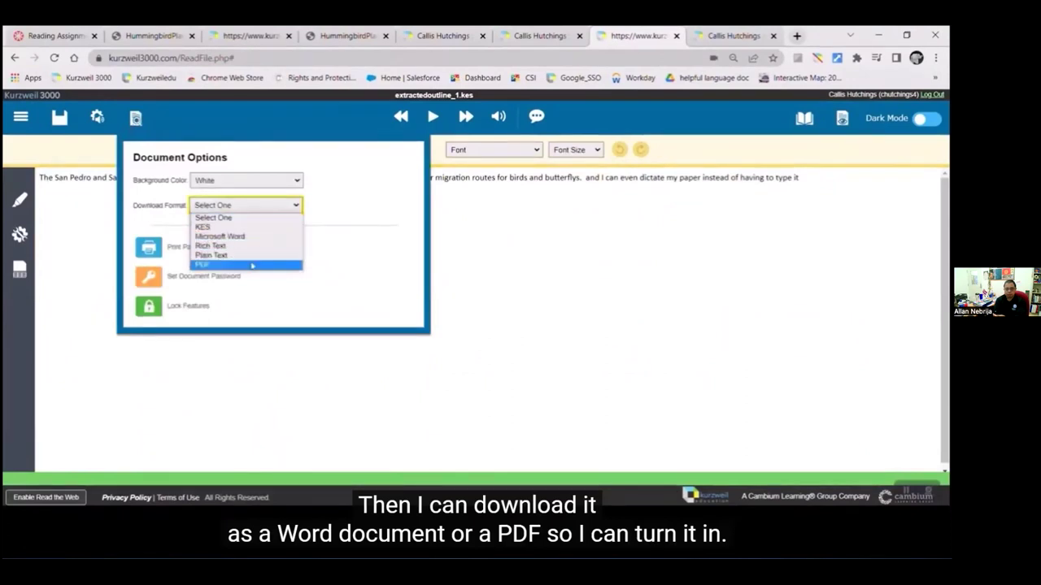
click(349, 257)
click(349, 258)
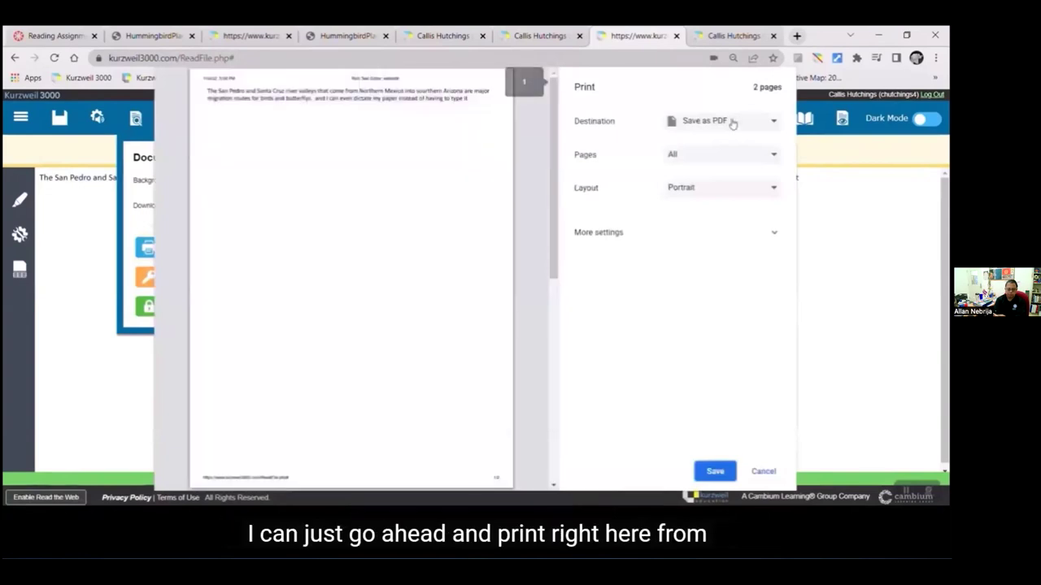
click(764, 471)
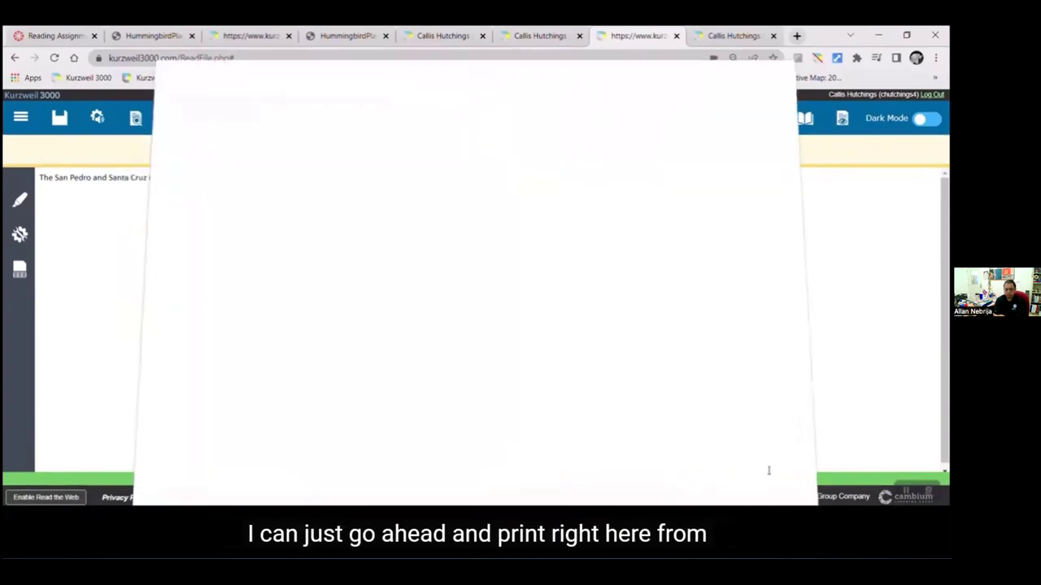
- Turn dark mode on and back off, then show the document options again
click(97, 117)
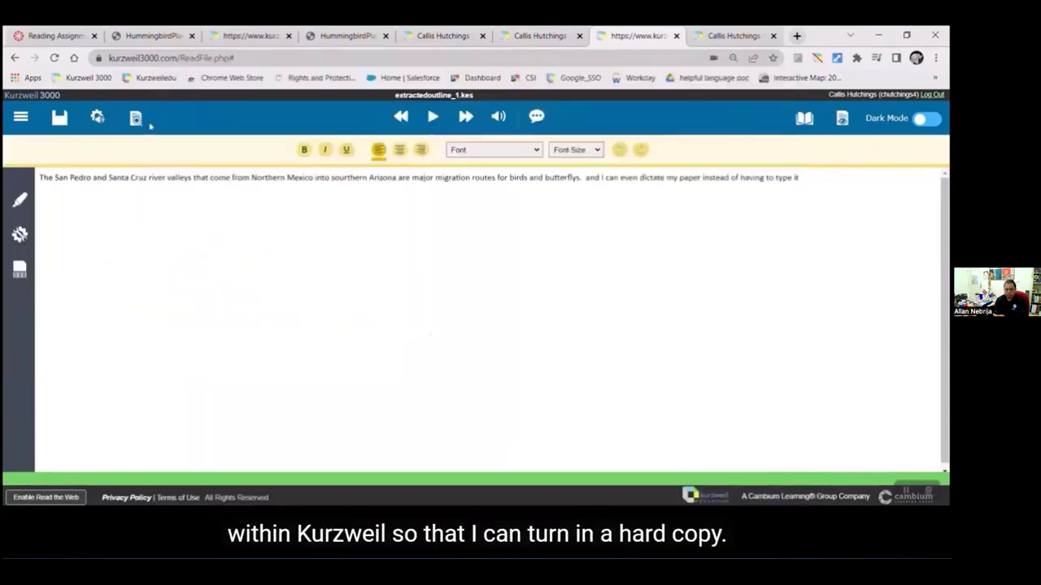
click(135, 118)
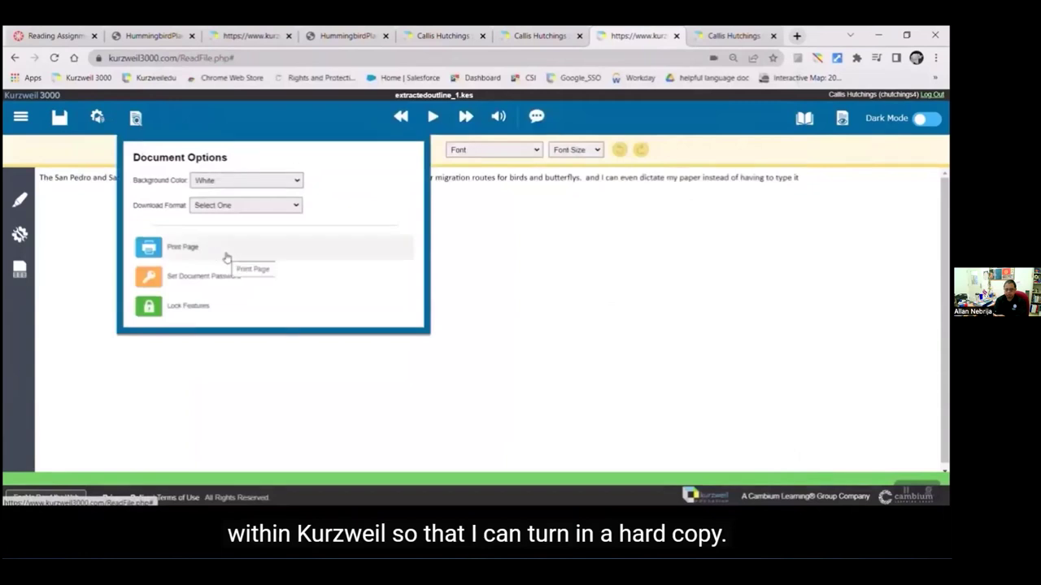
click(544, 284)
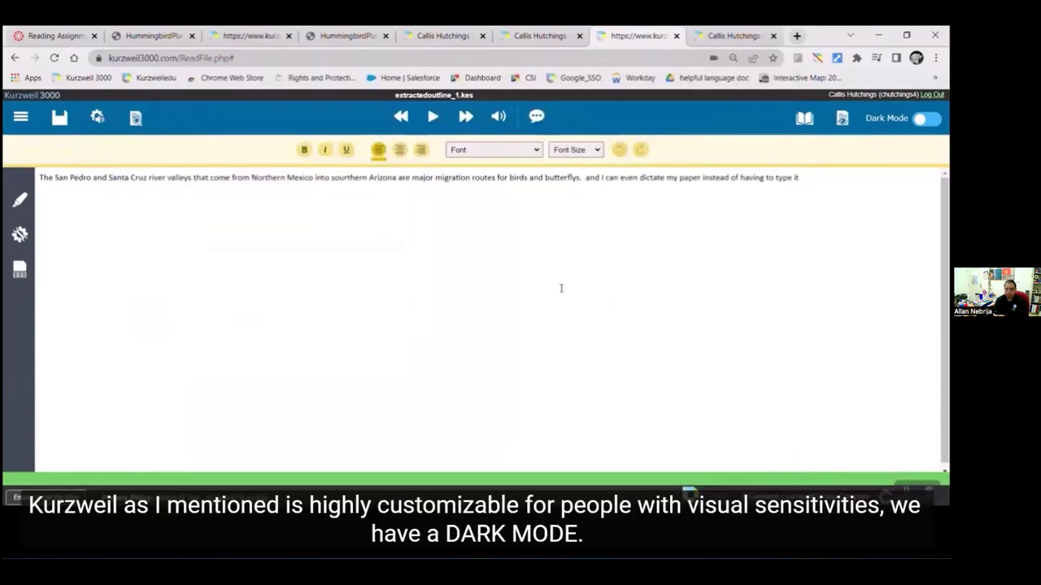
click(927, 119)
click(928, 120)
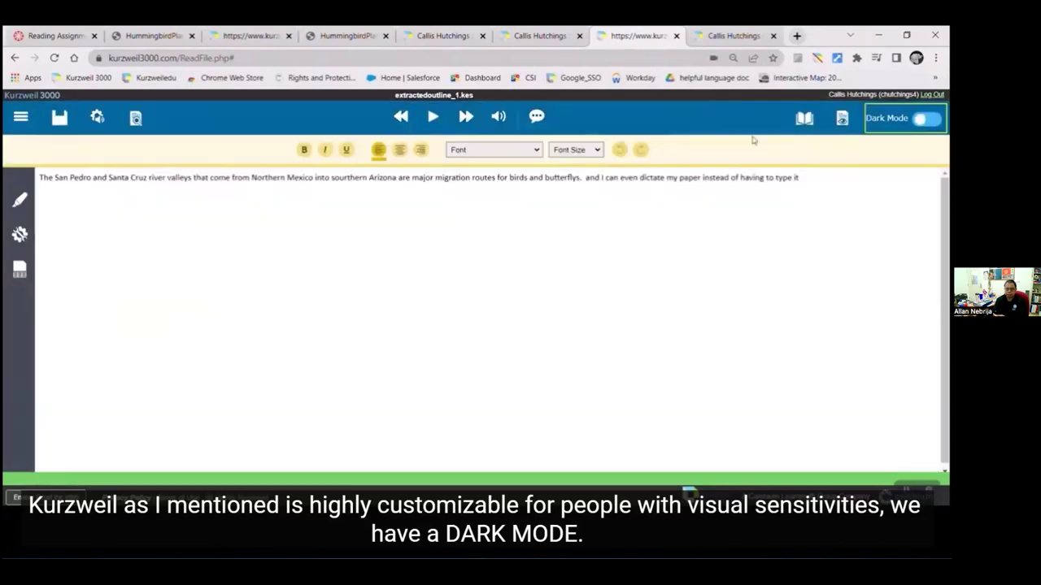
click(136, 119)
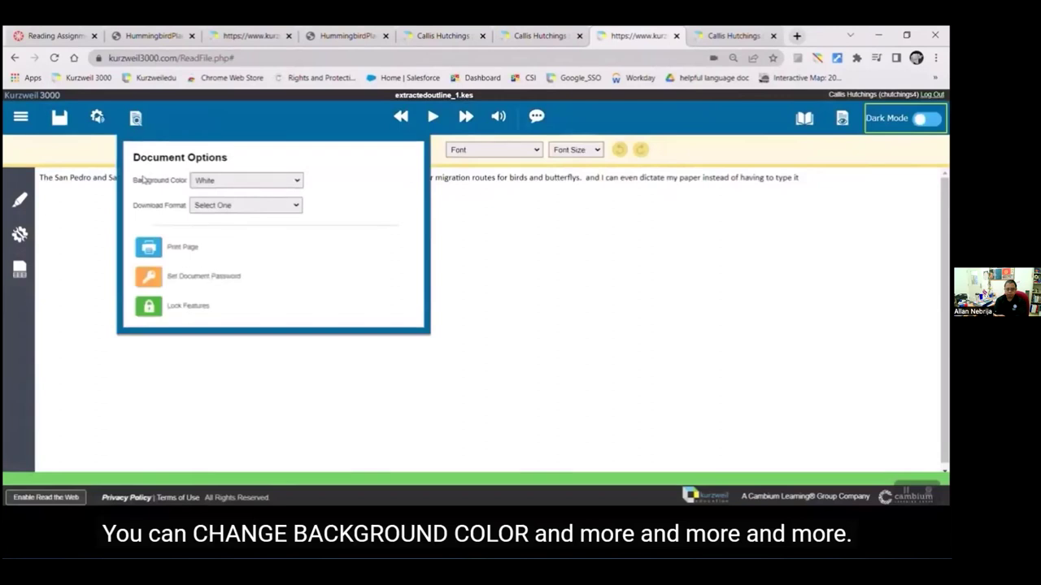
mouse_move(60, 122)
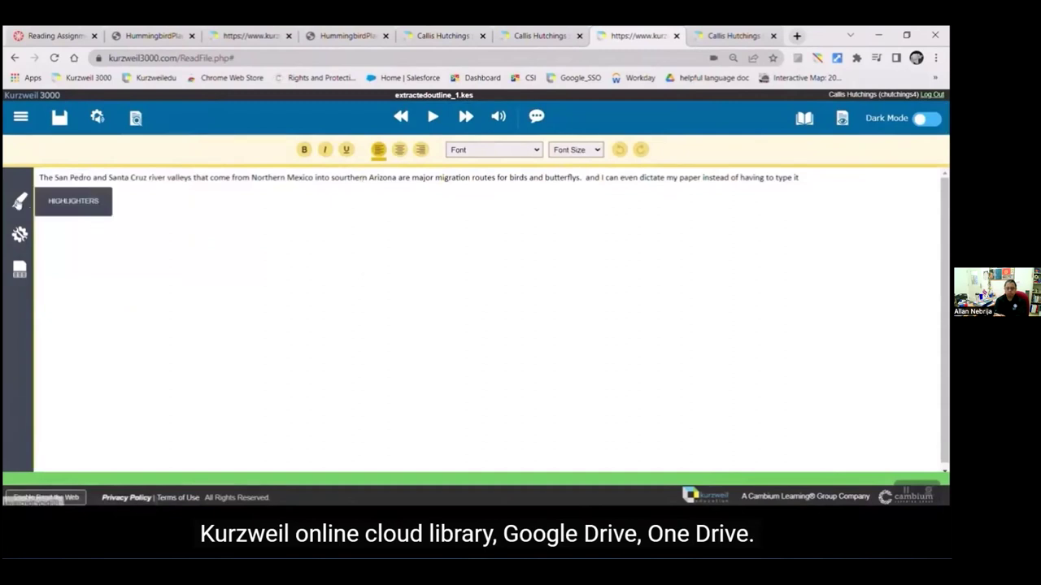
mouse_move(19, 235)
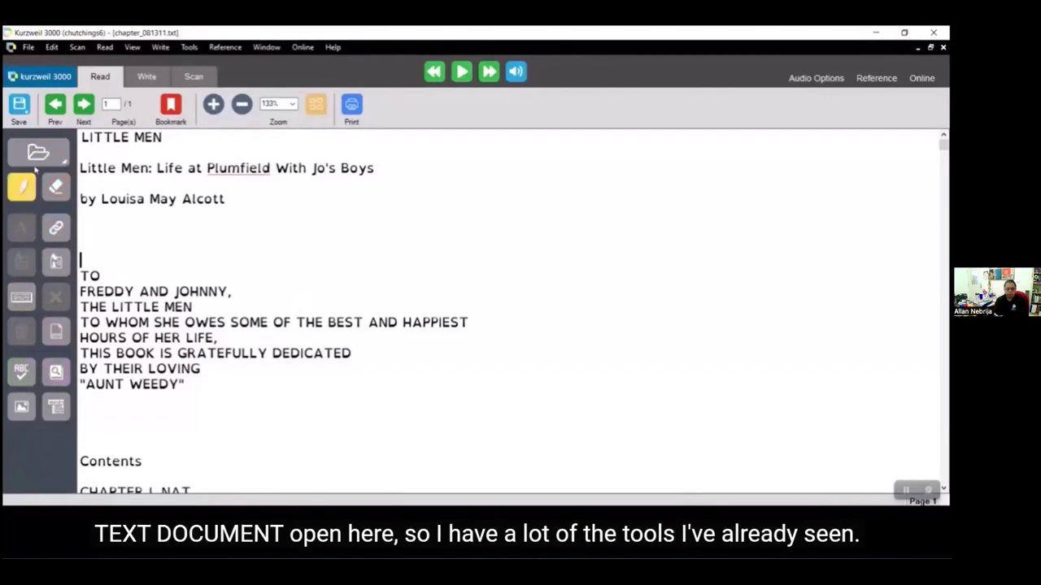
- Browse the File, Read and Write menus, including audio file creation
click(27, 48)
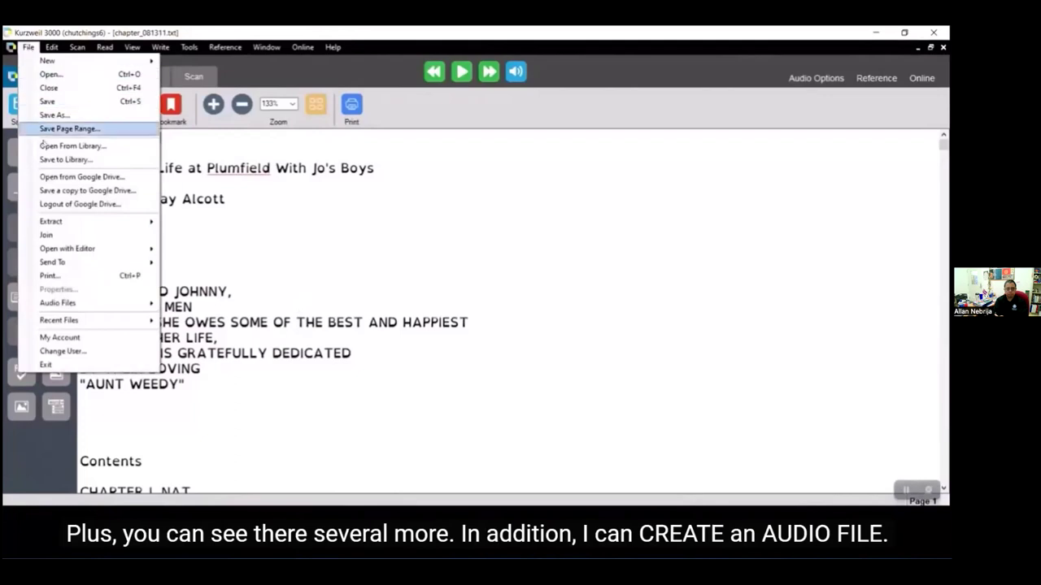
mouse_move(96, 304)
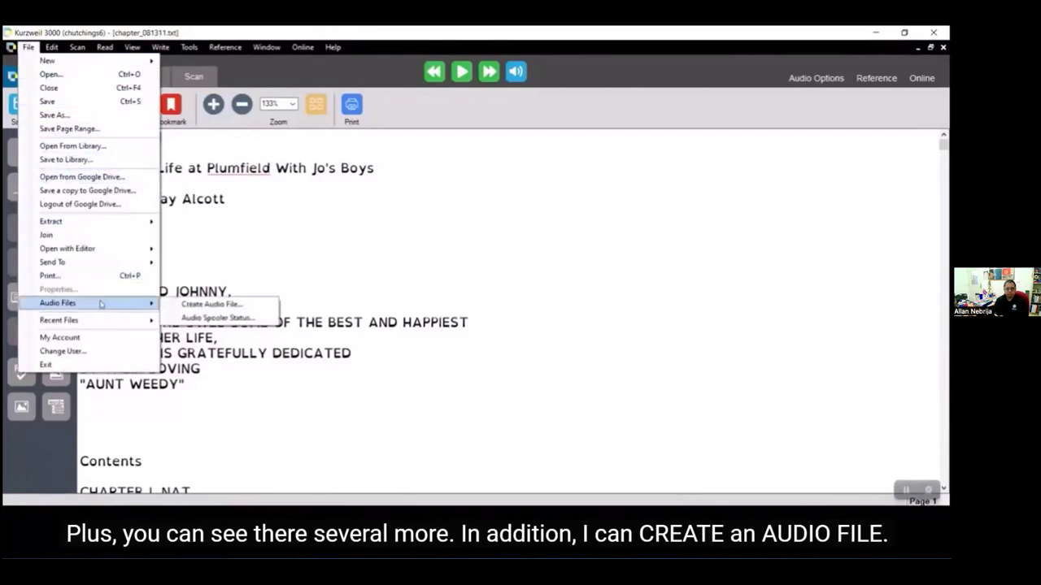
mouse_move(83, 54)
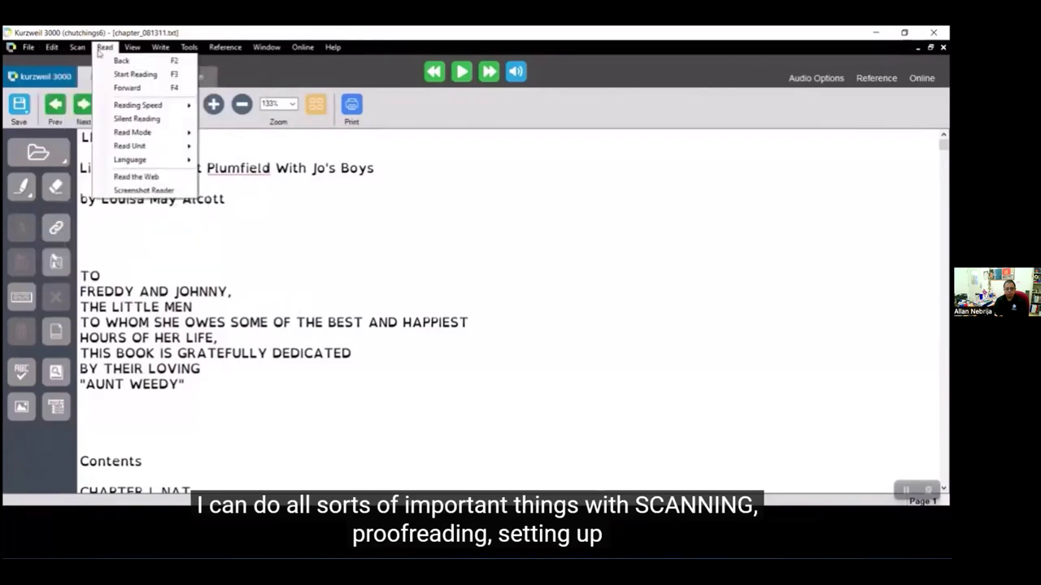
mouse_move(160, 57)
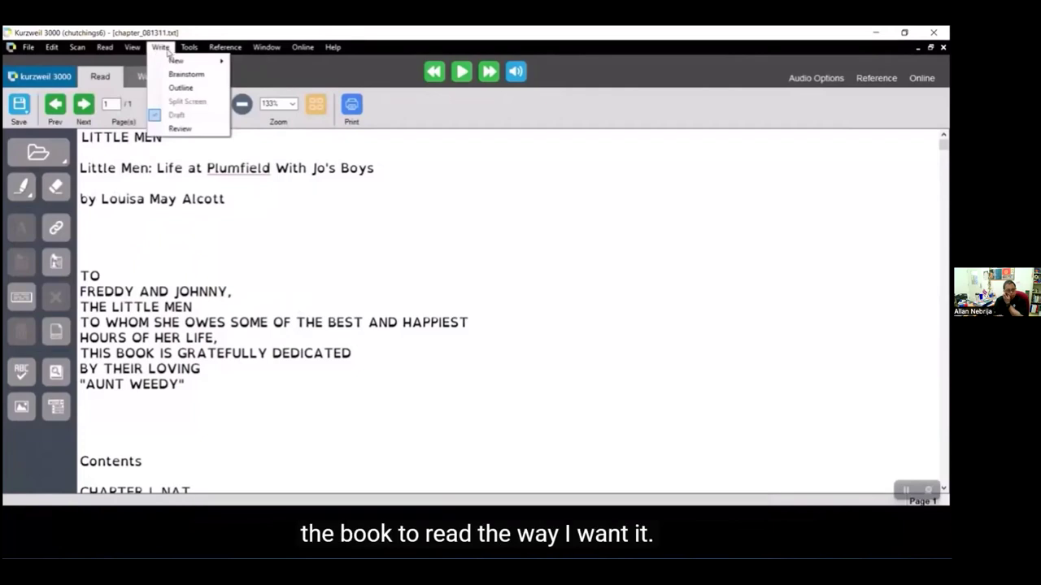
mouse_move(188, 47)
- View the Reading and Magnifier pages in Tools > Options, close it, and switch to the DIFFERENTIATORS slide
mouse_move(253, 257)
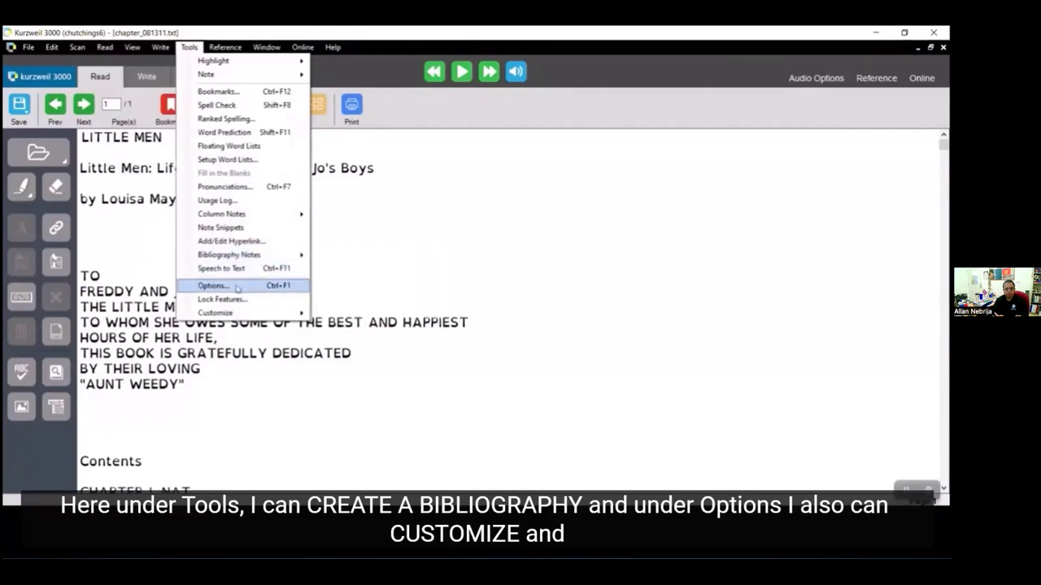
click(240, 286)
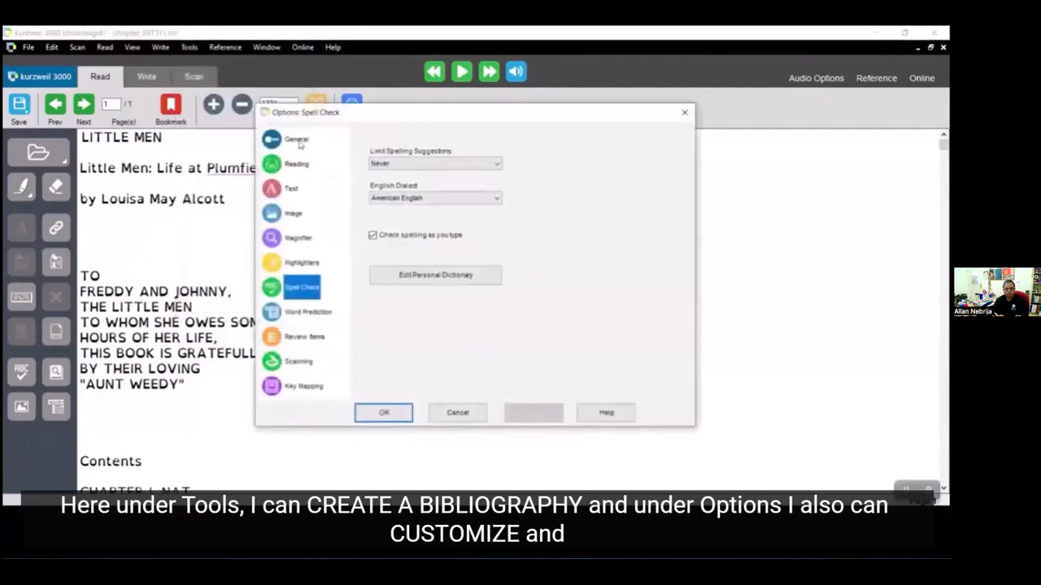
click(298, 165)
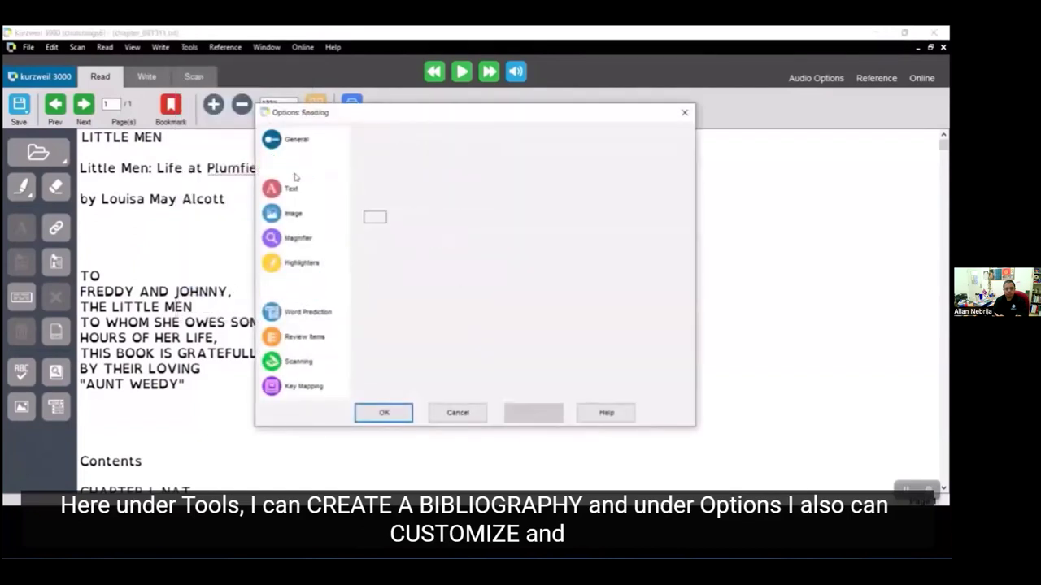
click(291, 239)
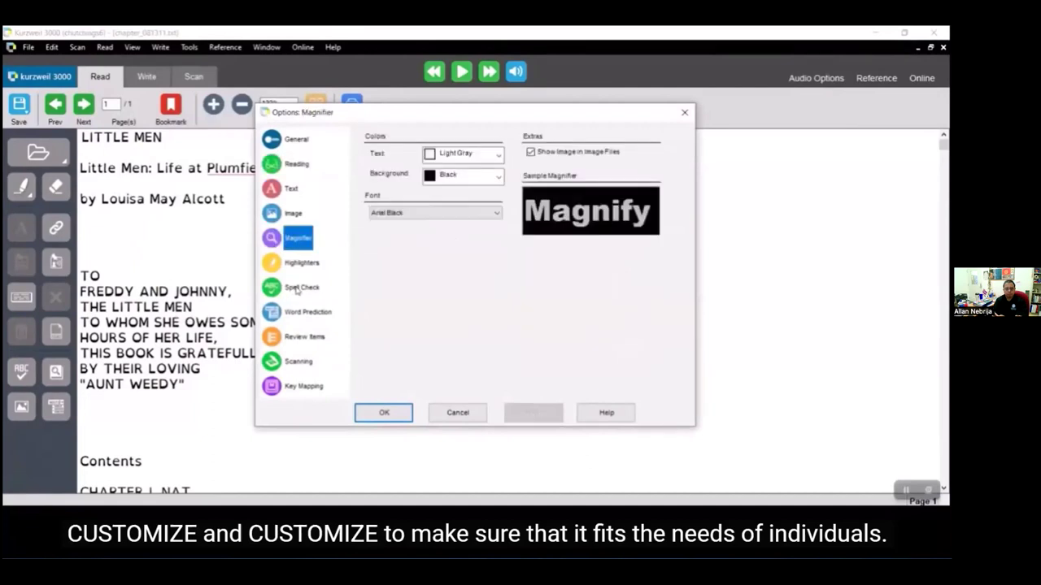
key(Return)
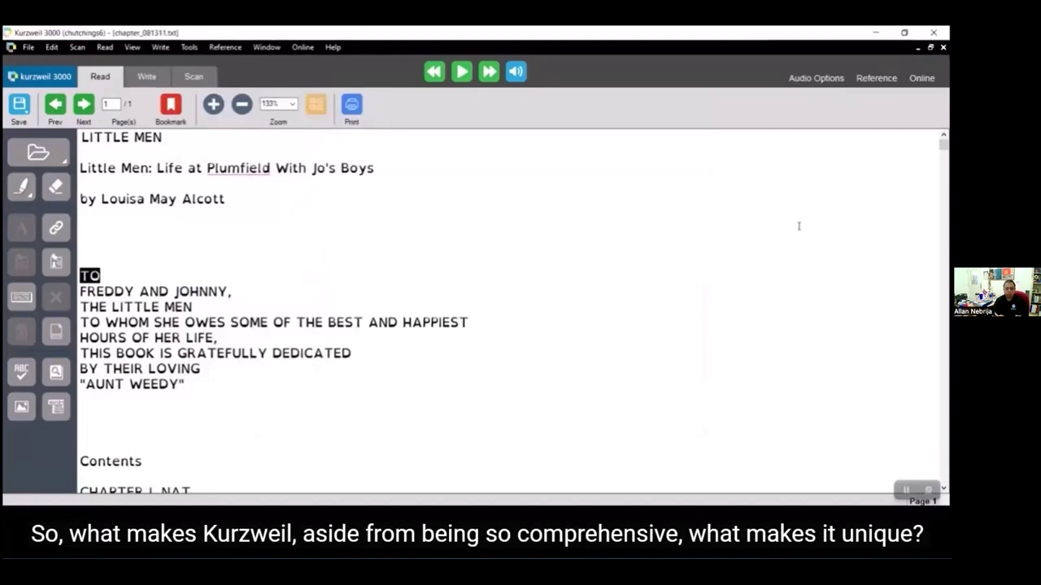
key(alt+Tab)
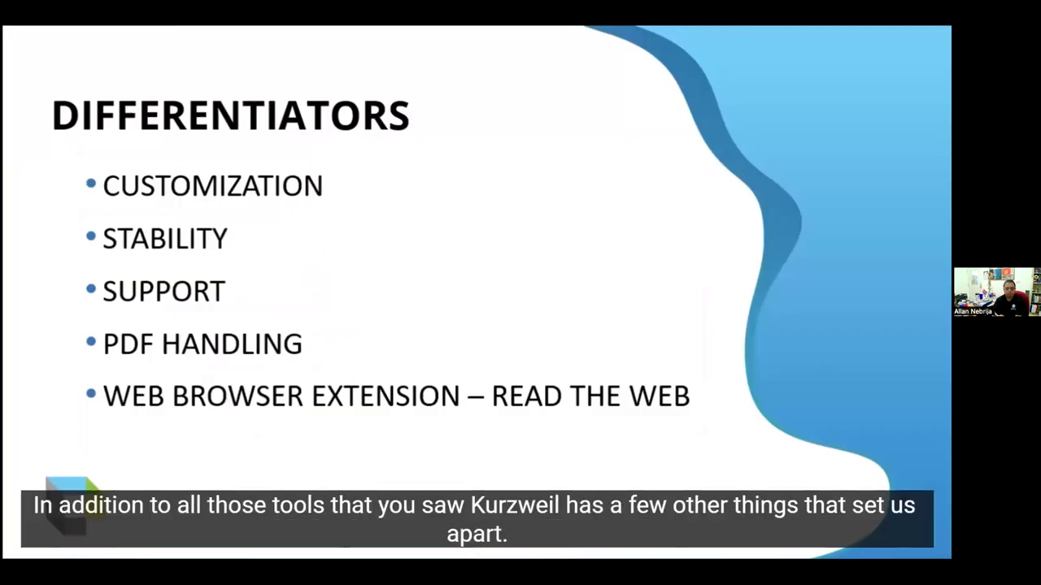
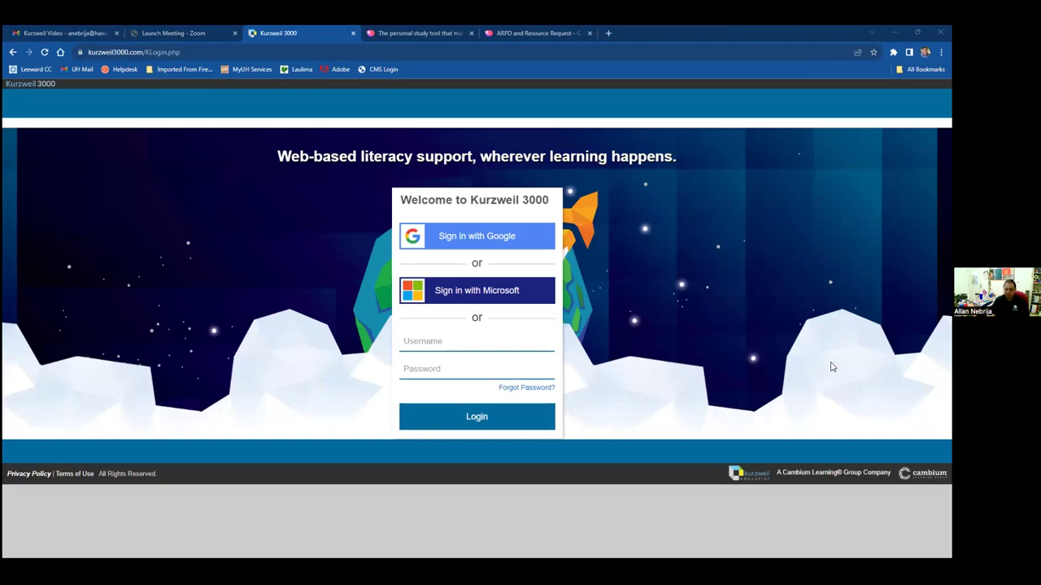
- Log in to Kurzweil 3000 with the college username and password, correcting a username typo
click(524, 341)
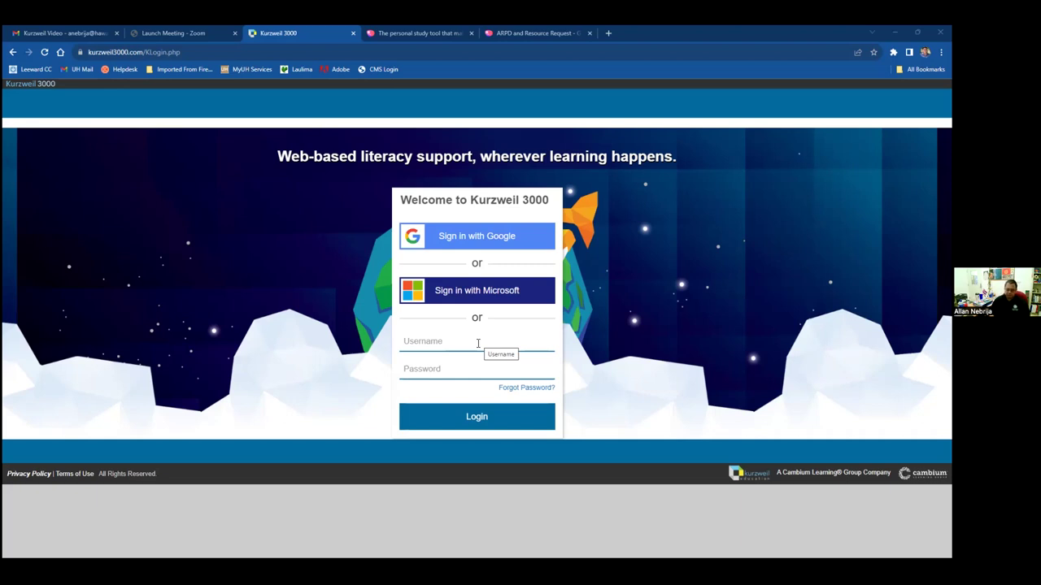
click(479, 343)
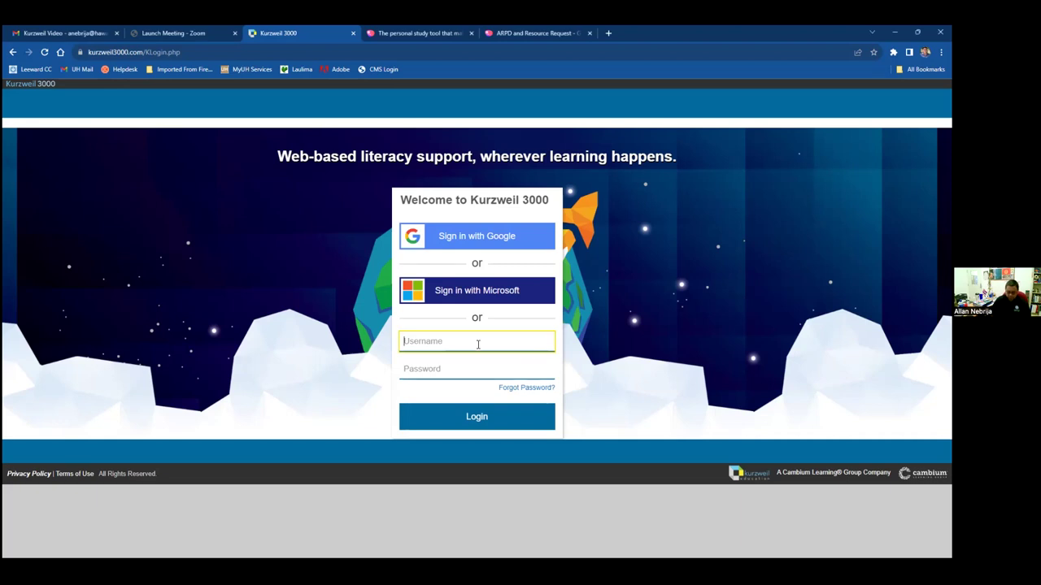
key(Return)
text(l)
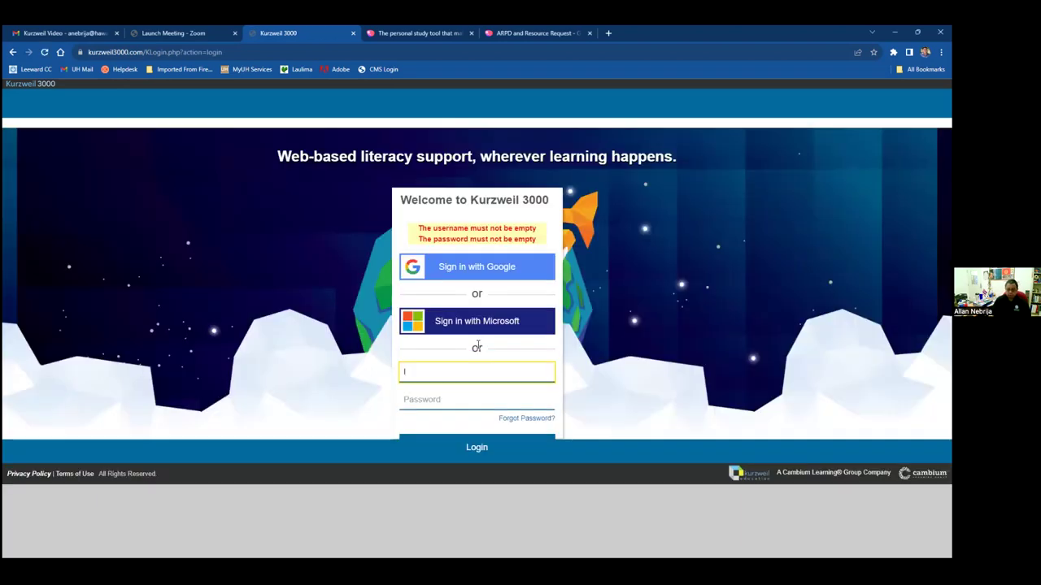
text(ew)
key(BackSpace)
key(BackSpace)
text(ew)
key(BackSpace)
text(ewardk3)
key(Tab)
text(********)
key(Return)
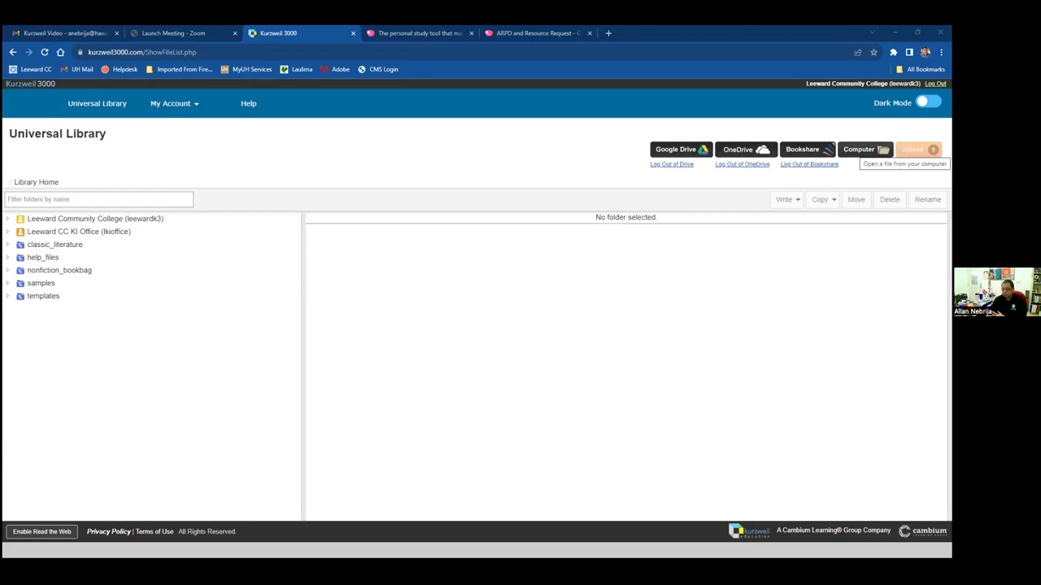
click(859, 149)
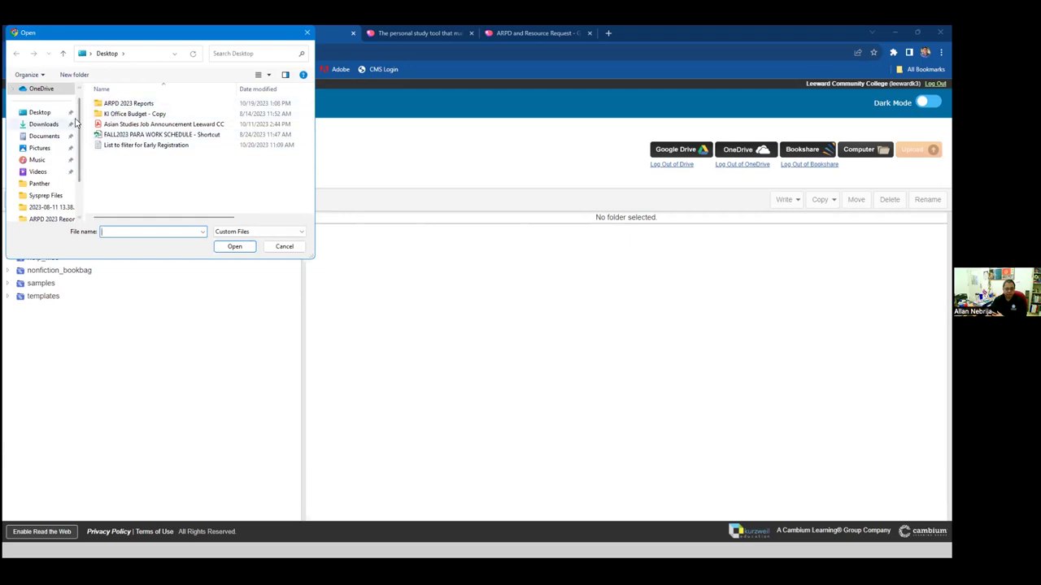
click(283, 246)
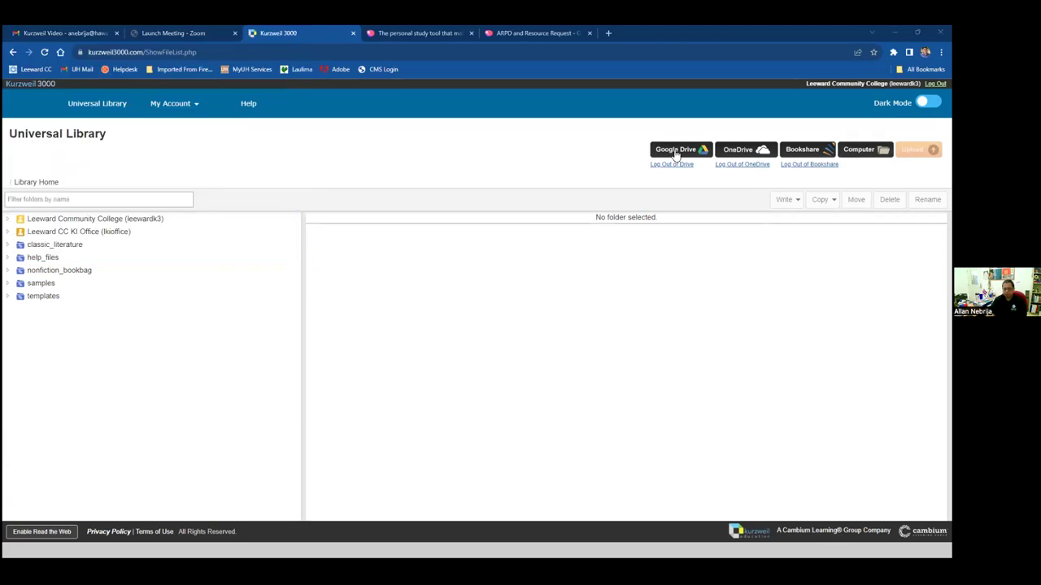
click(676, 153)
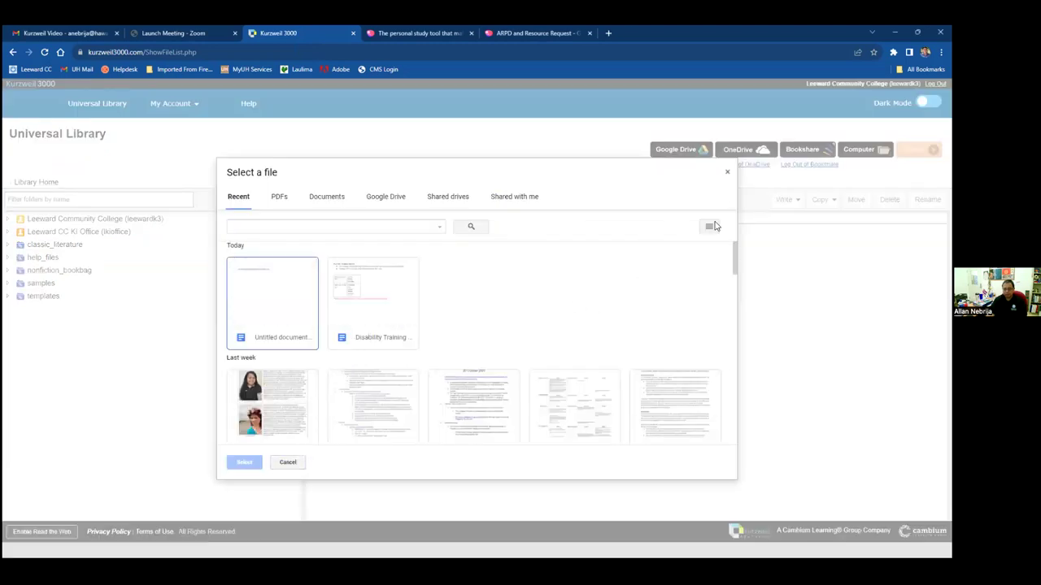
click(728, 176)
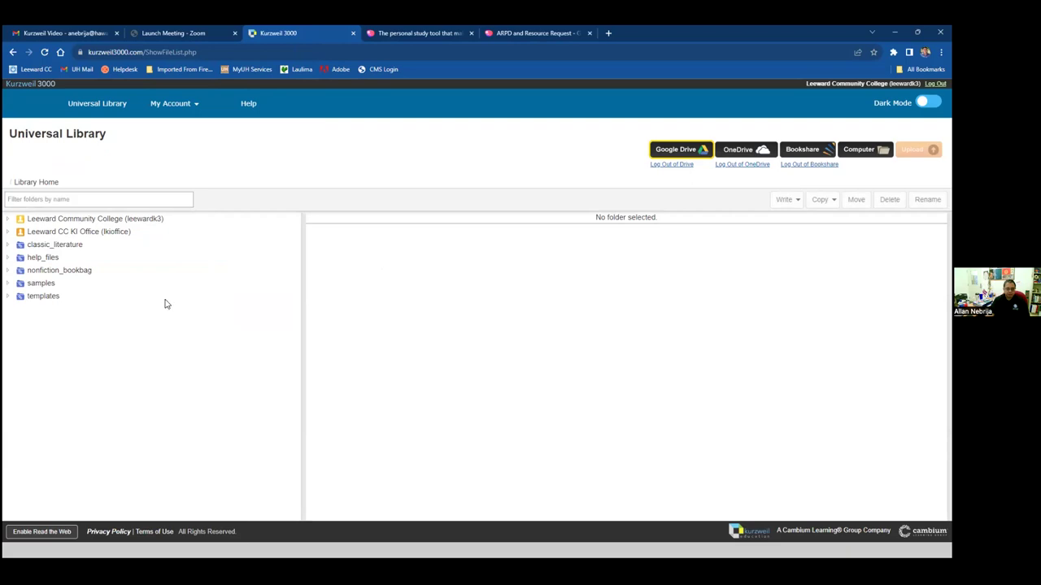
- Open flatland.txt from classic_literature > a > abbott_edwin_a
mouse_move(197, 112)
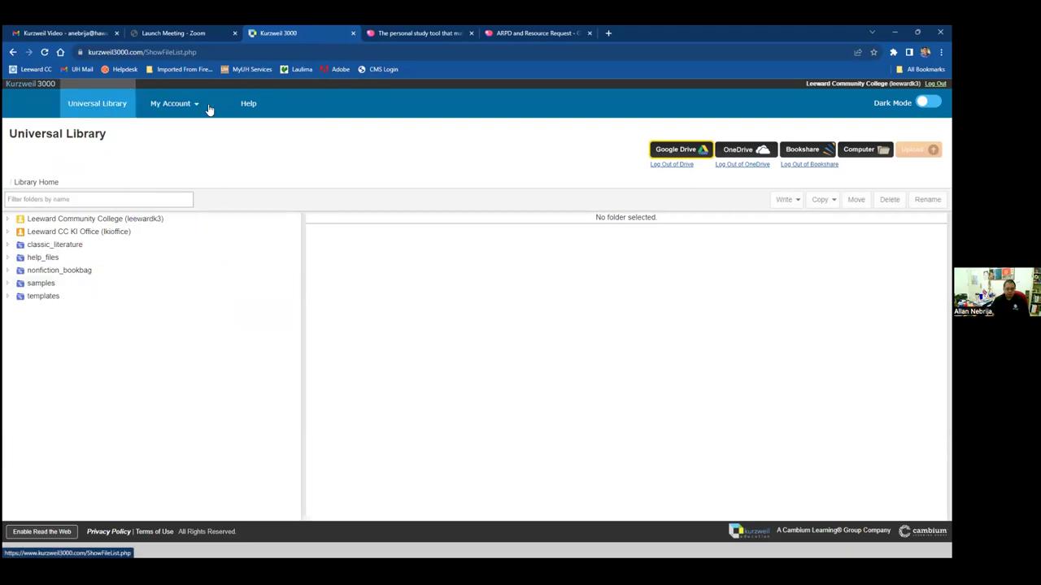
click(62, 250)
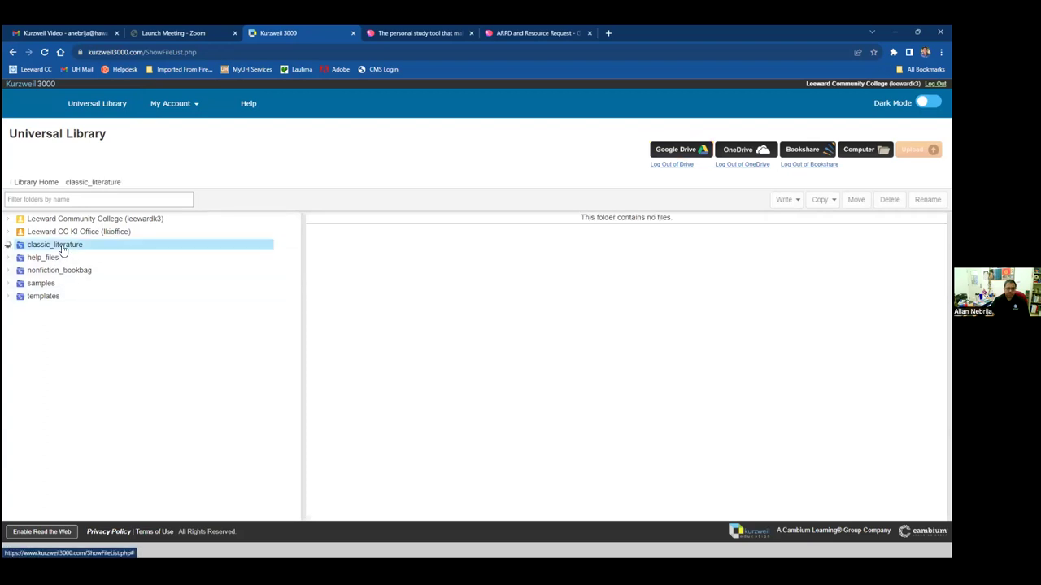
click(44, 260)
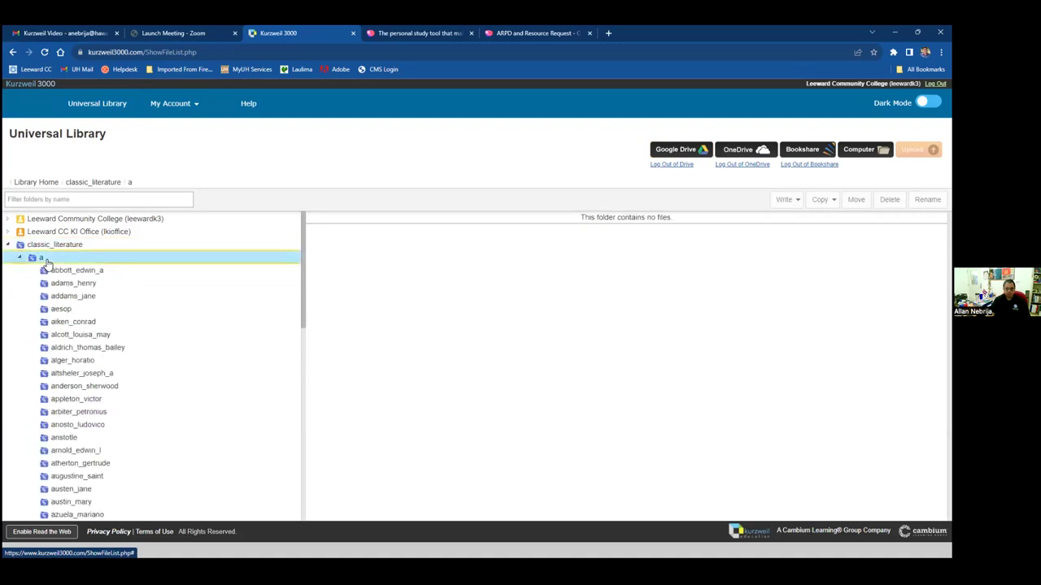
click(60, 275)
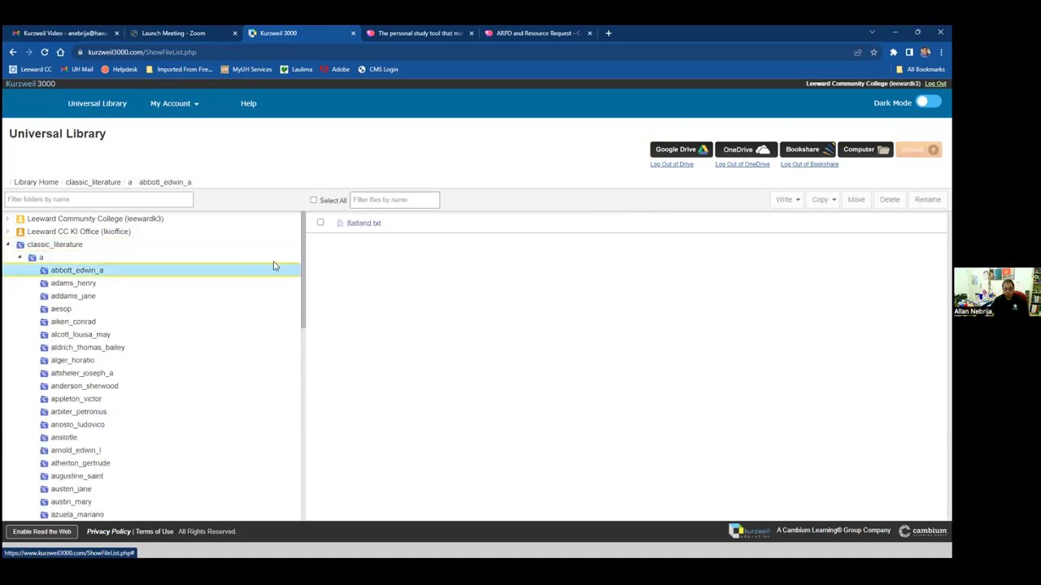
click(366, 230)
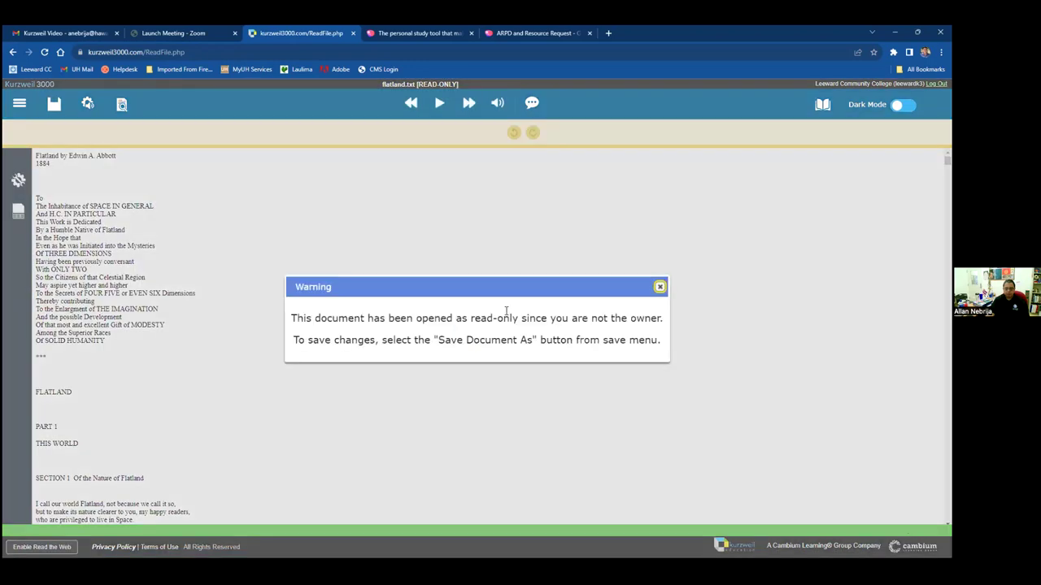
- Close the read-only warning, toggle Dark Mode on and back off, and show Audio Options
click(659, 286)
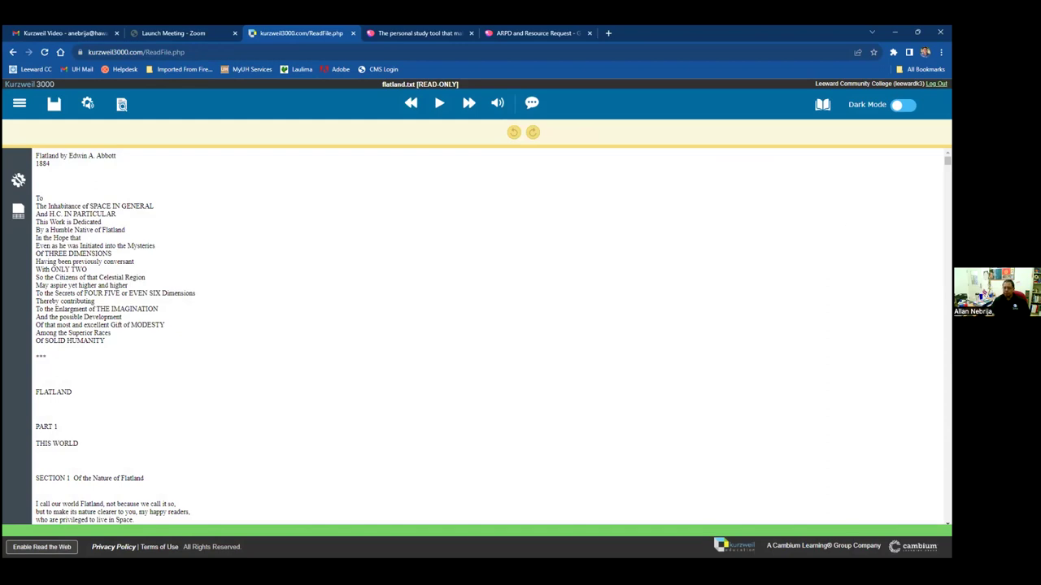
click(902, 105)
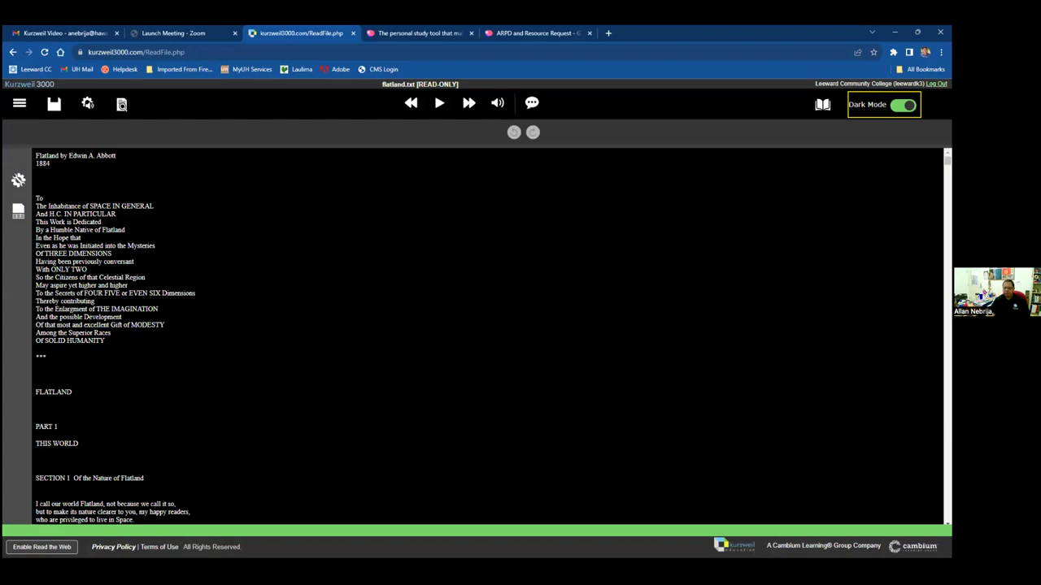
key(space)
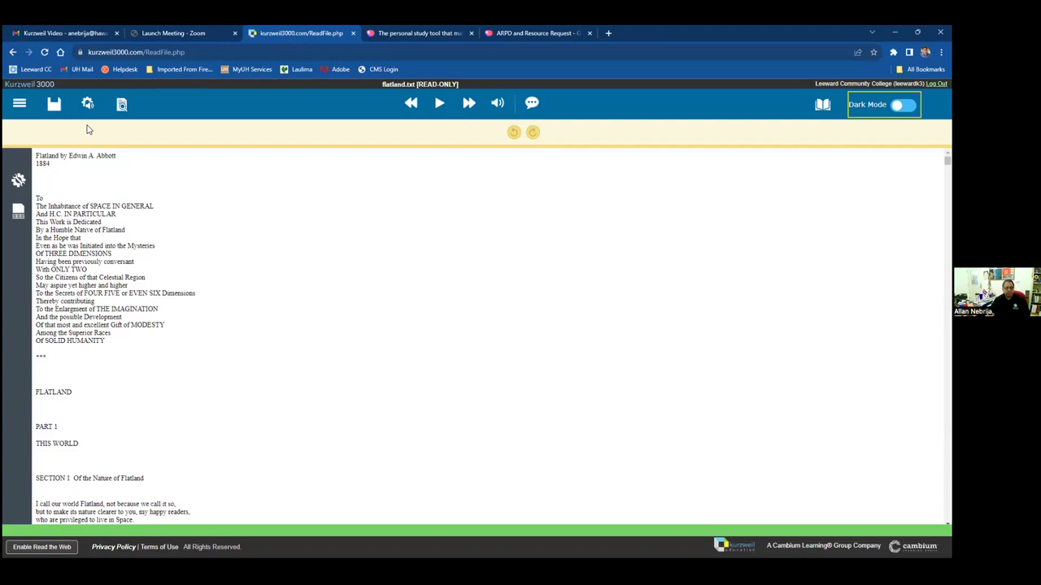
click(88, 105)
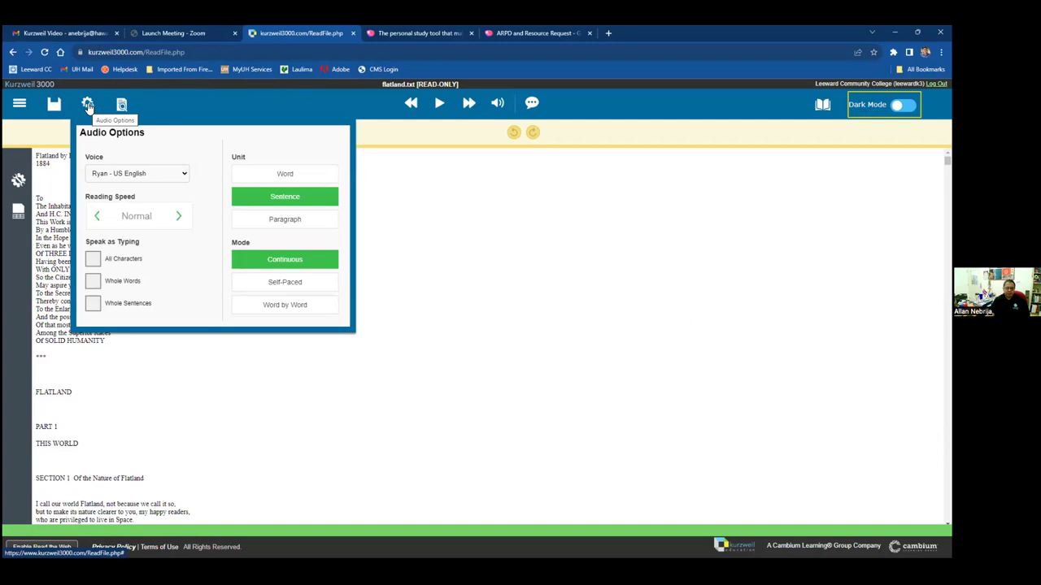
- Keep the Ryan - US English voice and return the reading speed to Normal
click(182, 175)
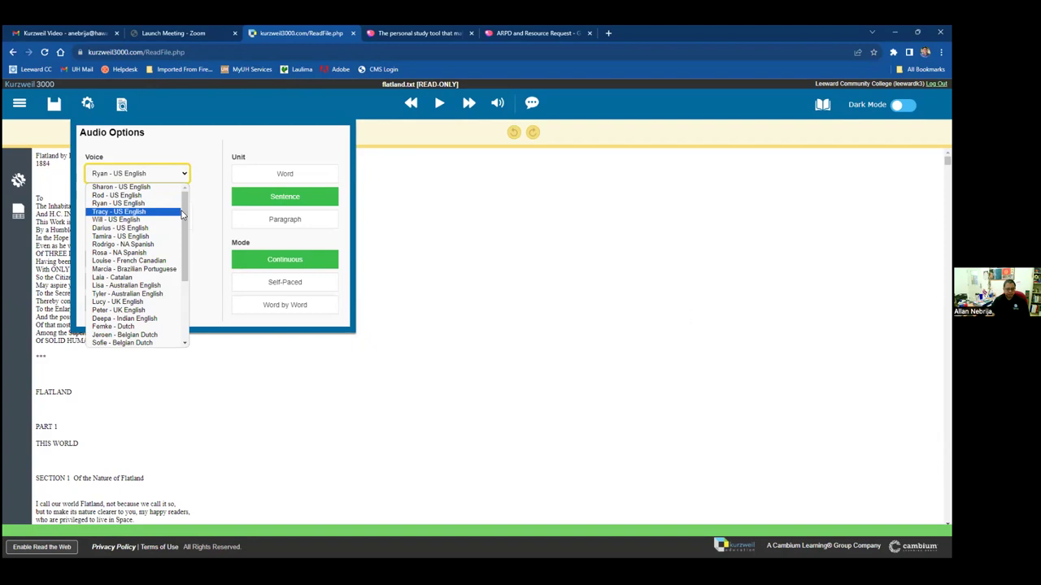
scroll(182, 224, down, 1)
drag(183, 224, 177, 256)
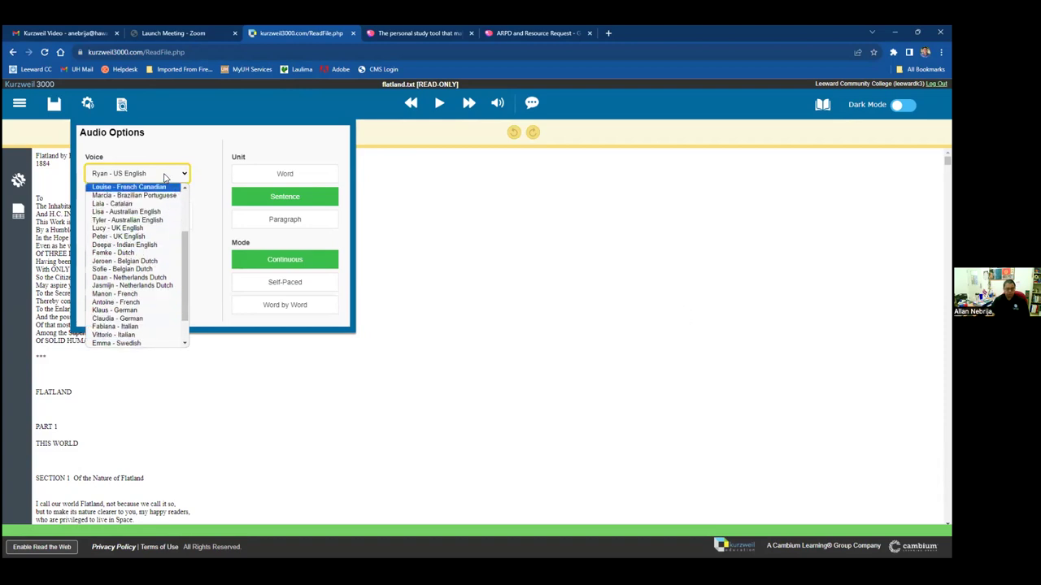
click(195, 189)
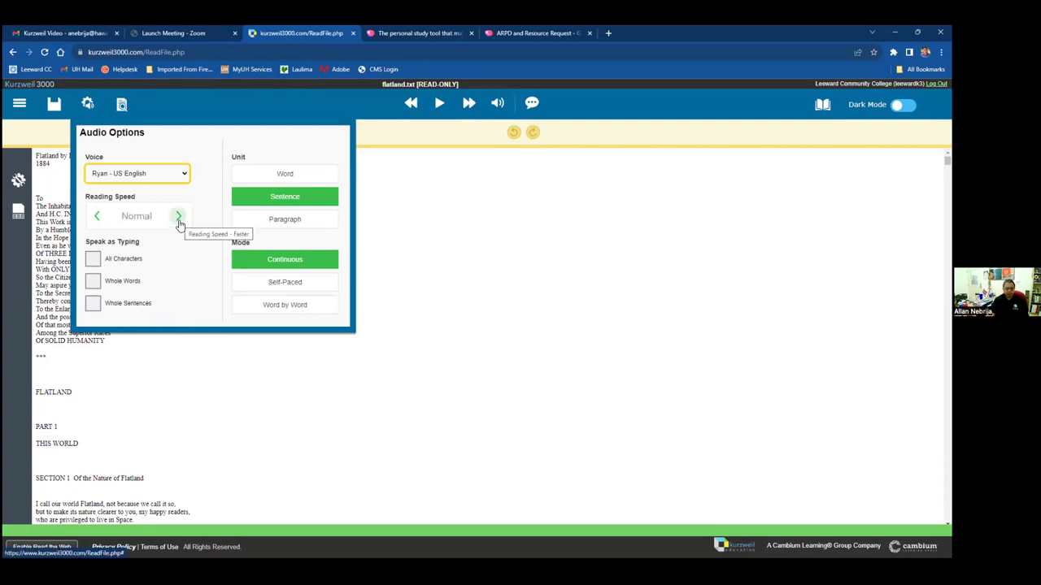
click(178, 217)
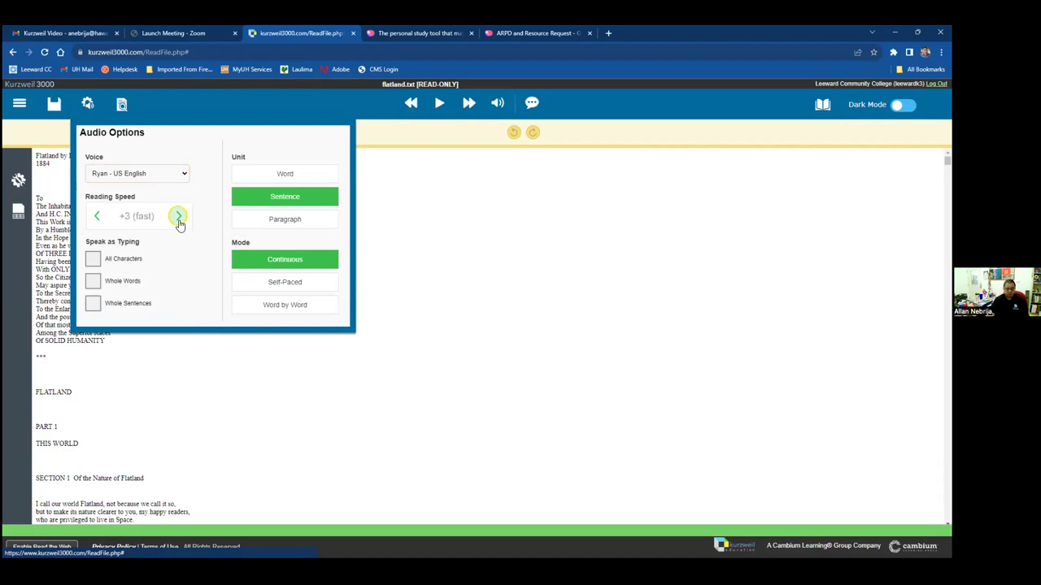
click(97, 217)
click(97, 217)
click(96, 217)
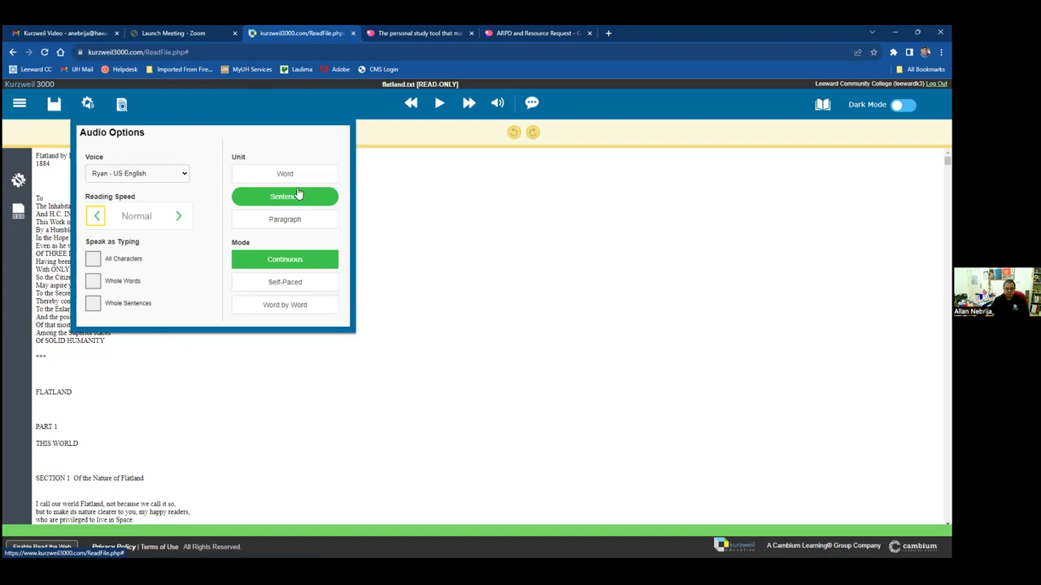
- Try Word and Paragraph units, keep Sentence, switch to Self-Paced mode, and close the options
click(301, 182)
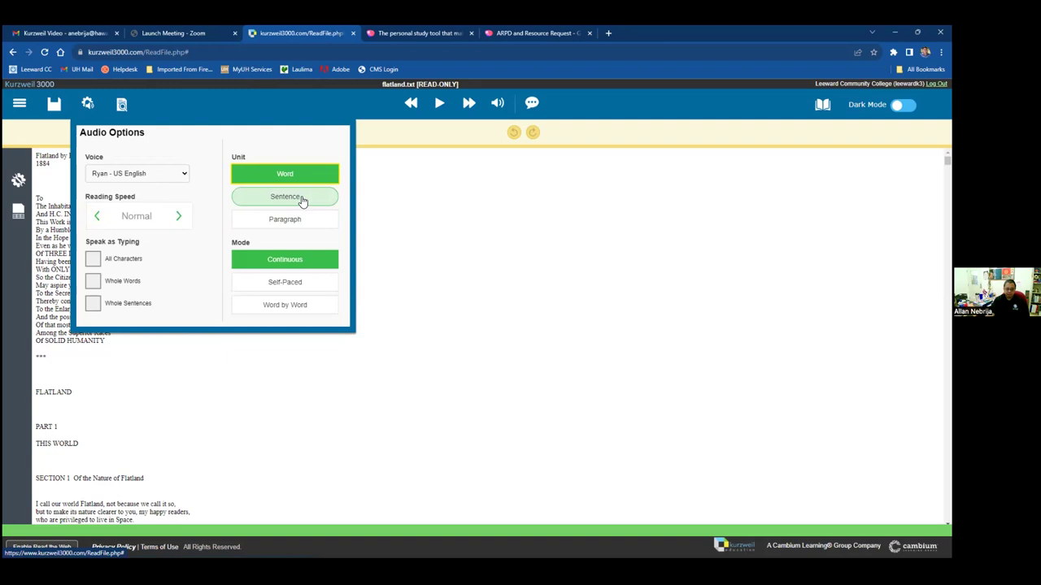
click(302, 200)
click(298, 224)
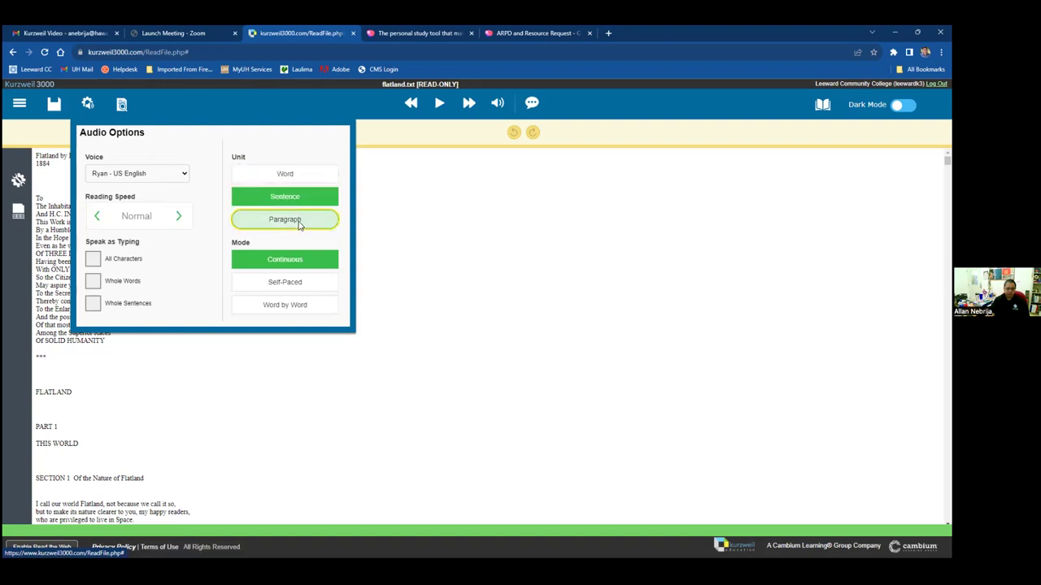
click(305, 204)
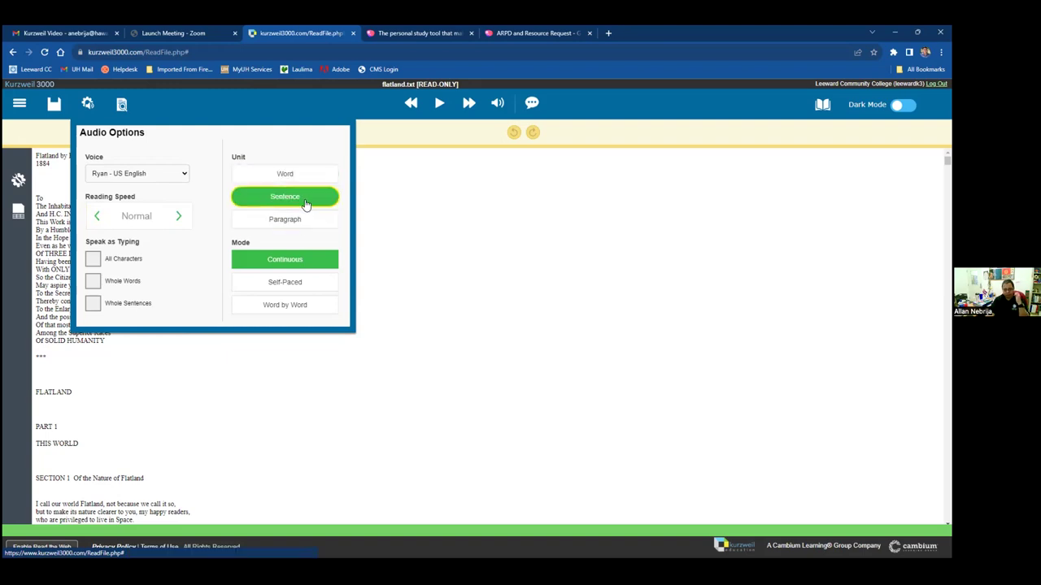
click(299, 282)
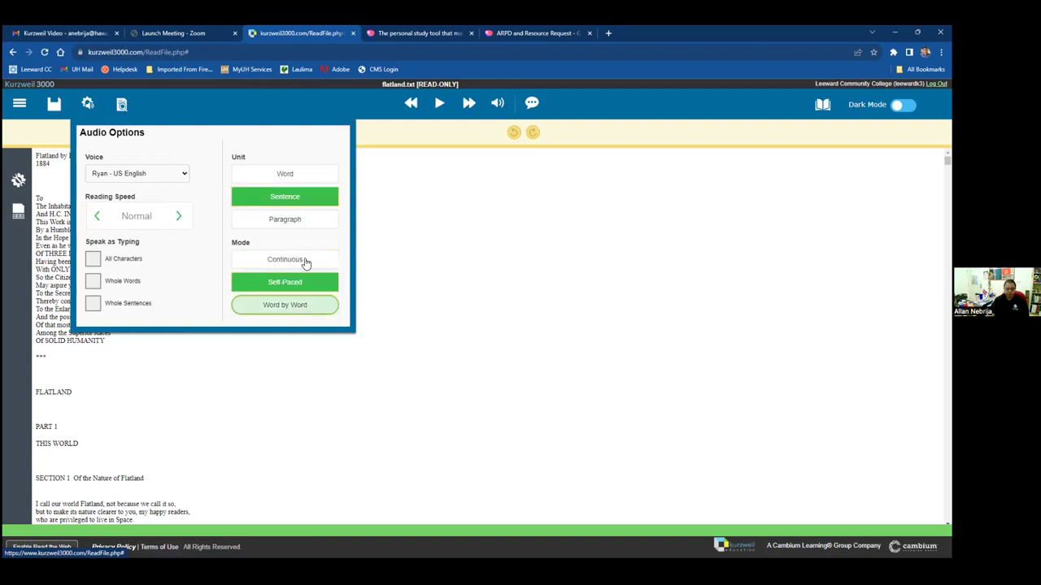
click(390, 269)
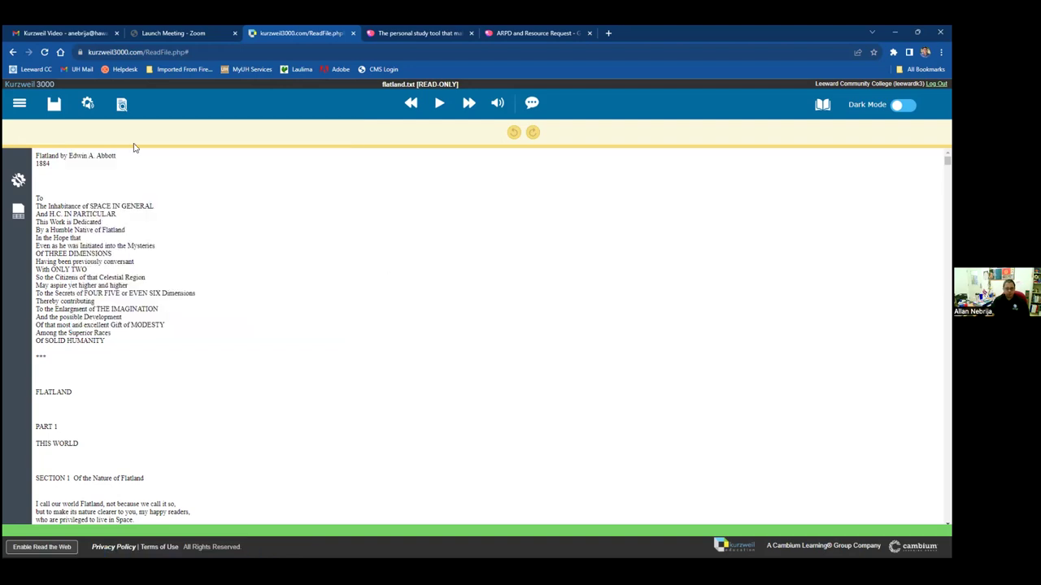
click(88, 104)
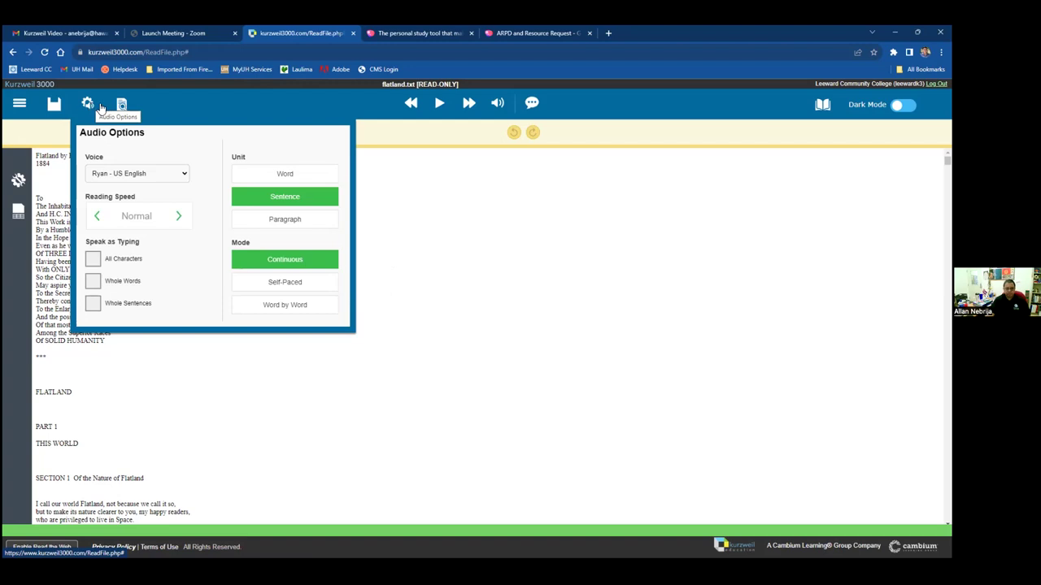
click(100, 108)
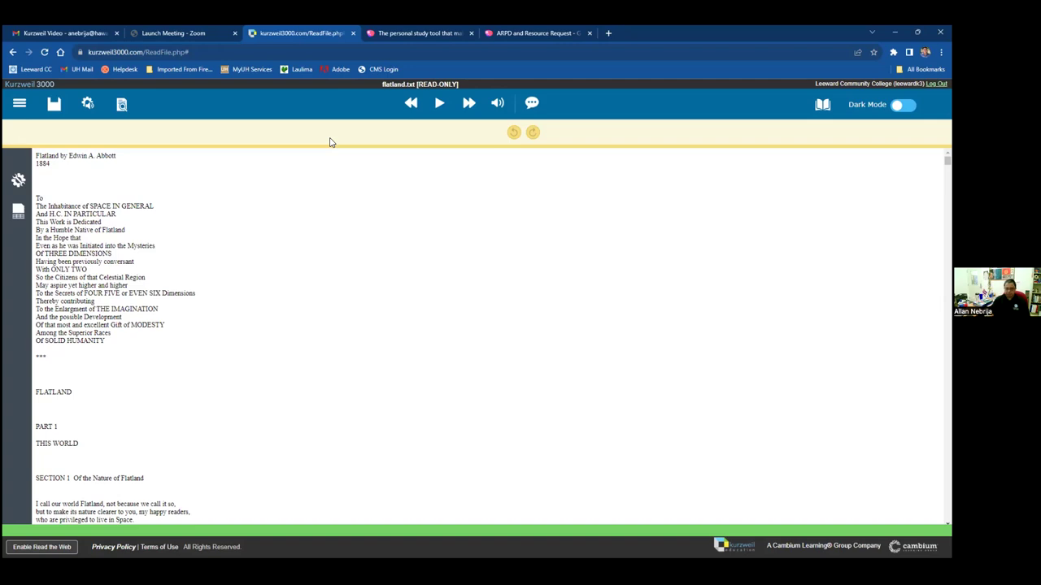
click(102, 110)
click(104, 120)
click(88, 103)
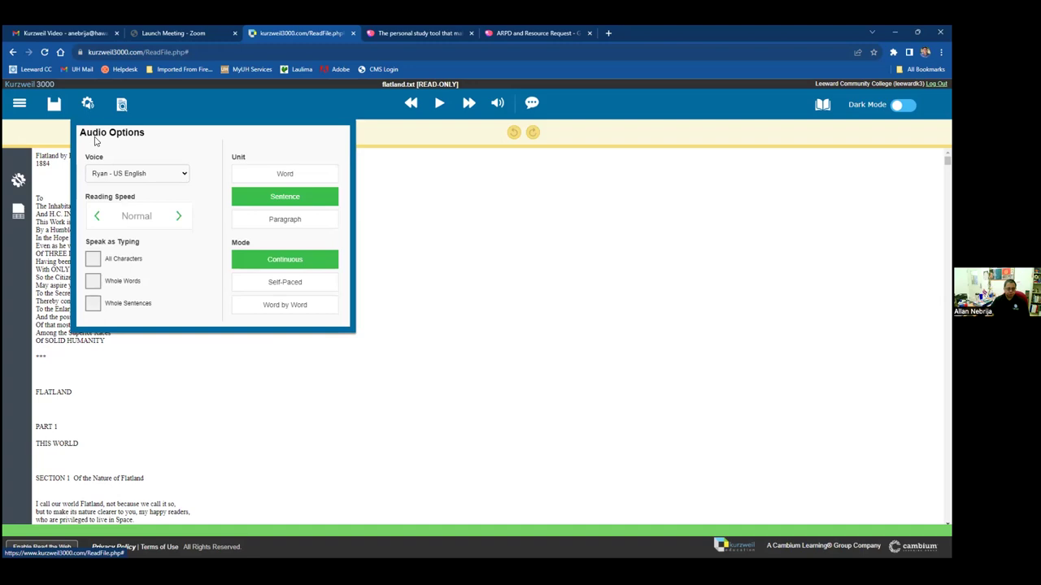
click(426, 206)
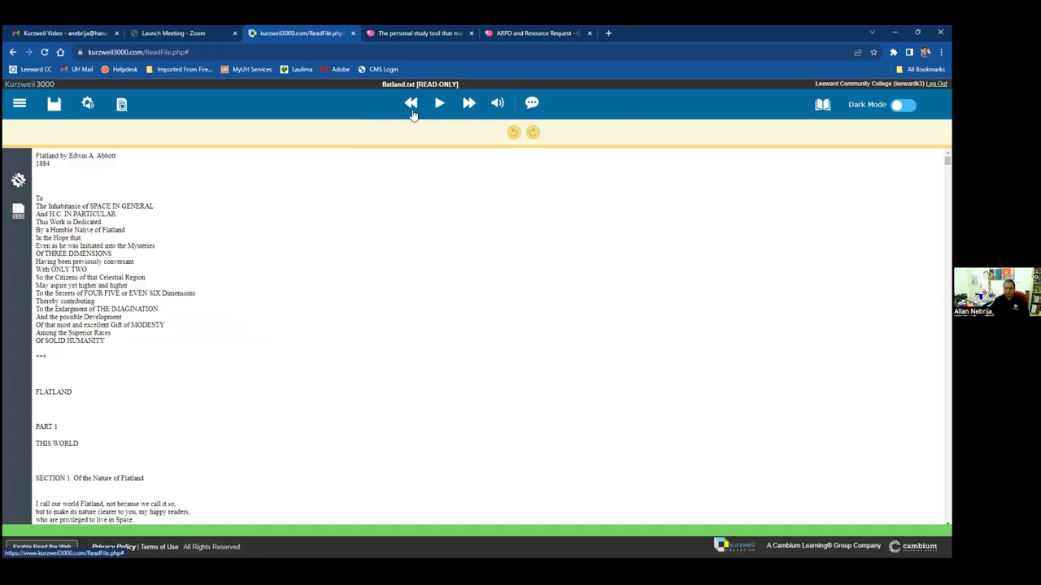
- Read the Flatland dedication aloud from the start, pausing at 'With ONLY TWO'
click(497, 104)
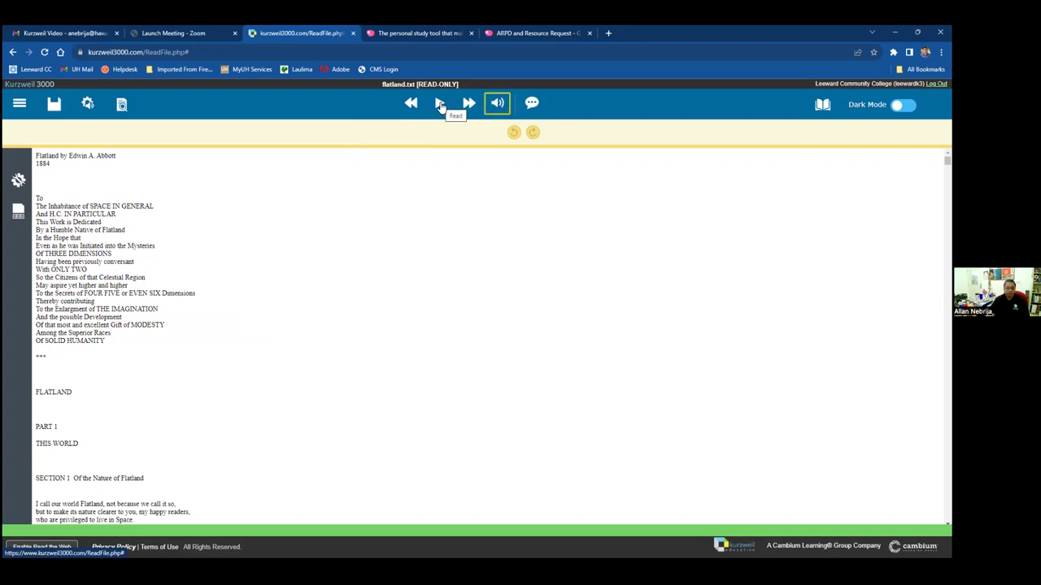
click(440, 104)
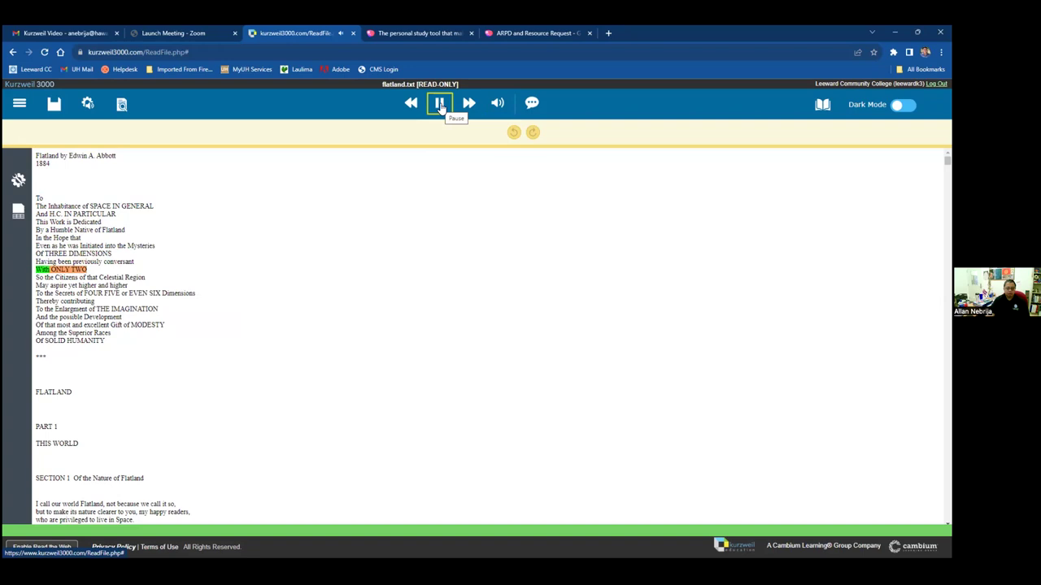
click(439, 104)
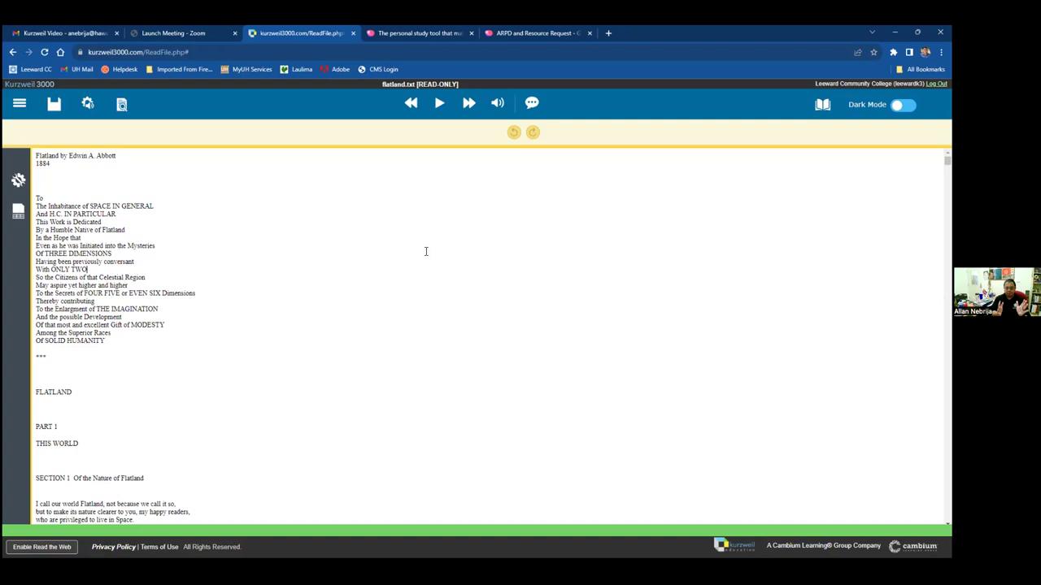
- Raise the reading speed to +1 (fast) in Audio Options
click(88, 104)
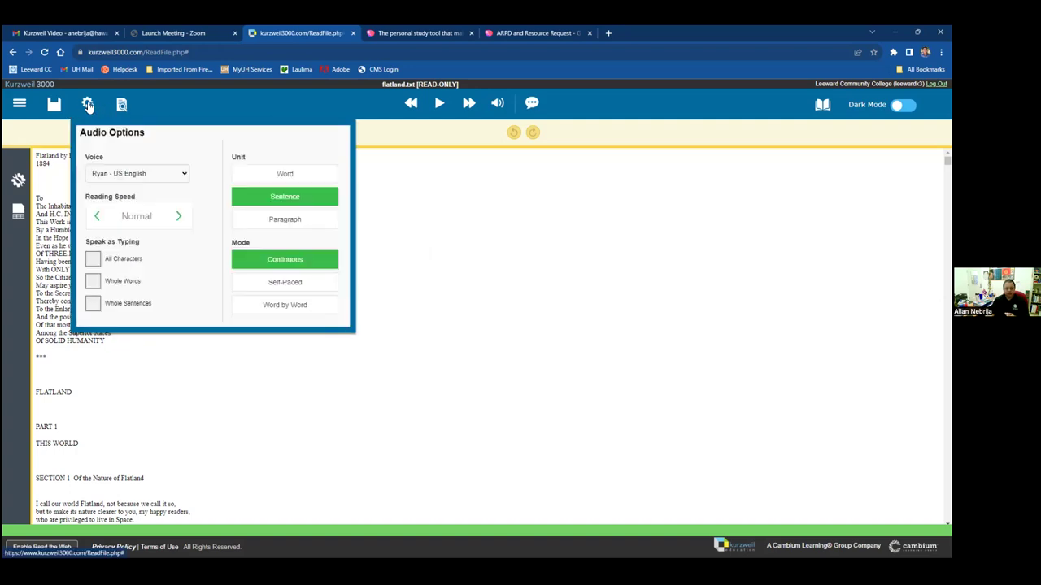
click(179, 218)
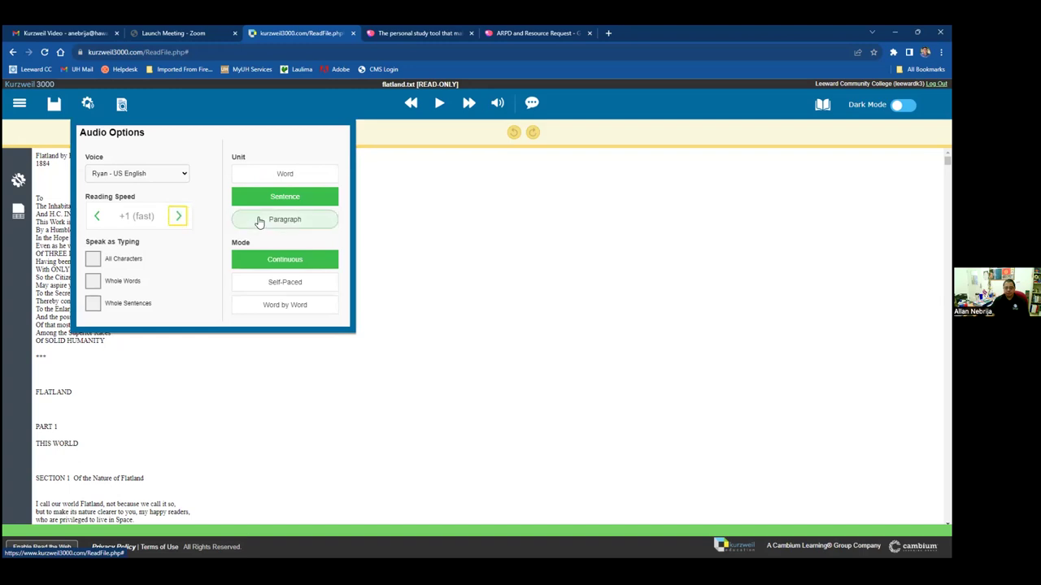
click(420, 225)
- Replay Flatland from the top and pause after 'So the Citizens of that Celestial Region'
key(ctrl+Home)
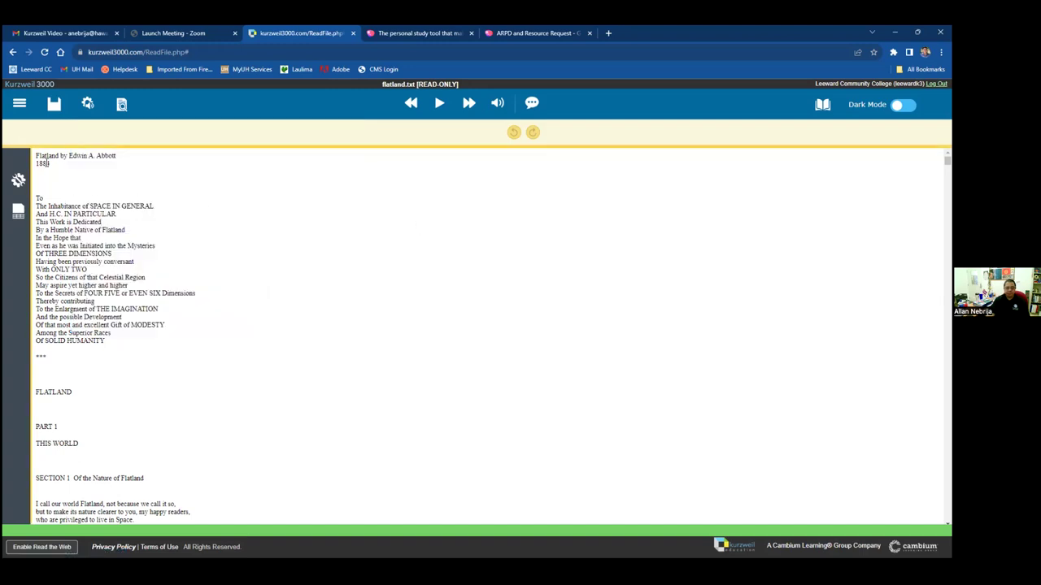
click(440, 104)
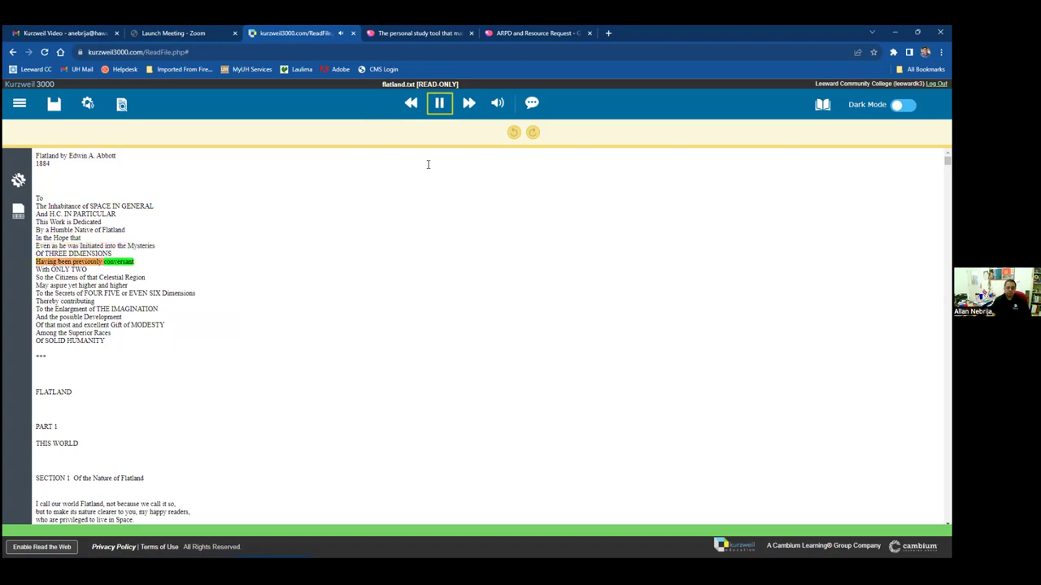
click(439, 103)
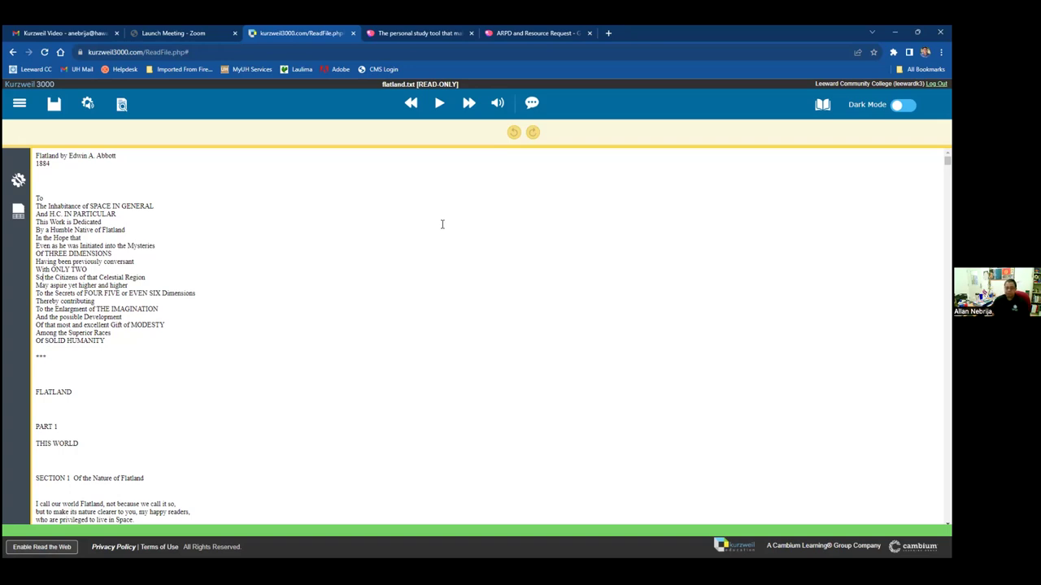
- Check the voice list in Audio Options, then read Flatland aloud again from the top
click(87, 103)
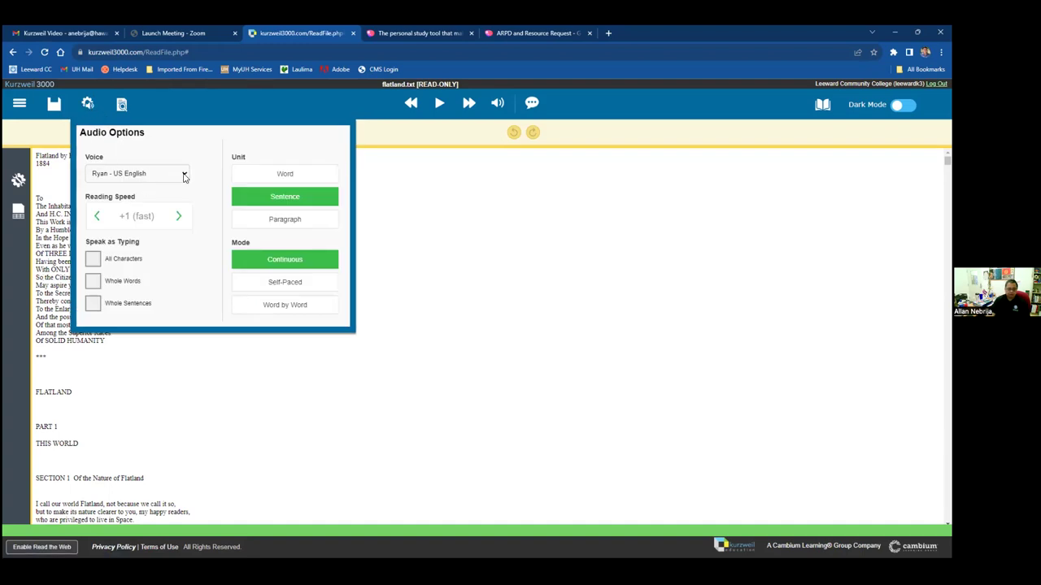
click(182, 174)
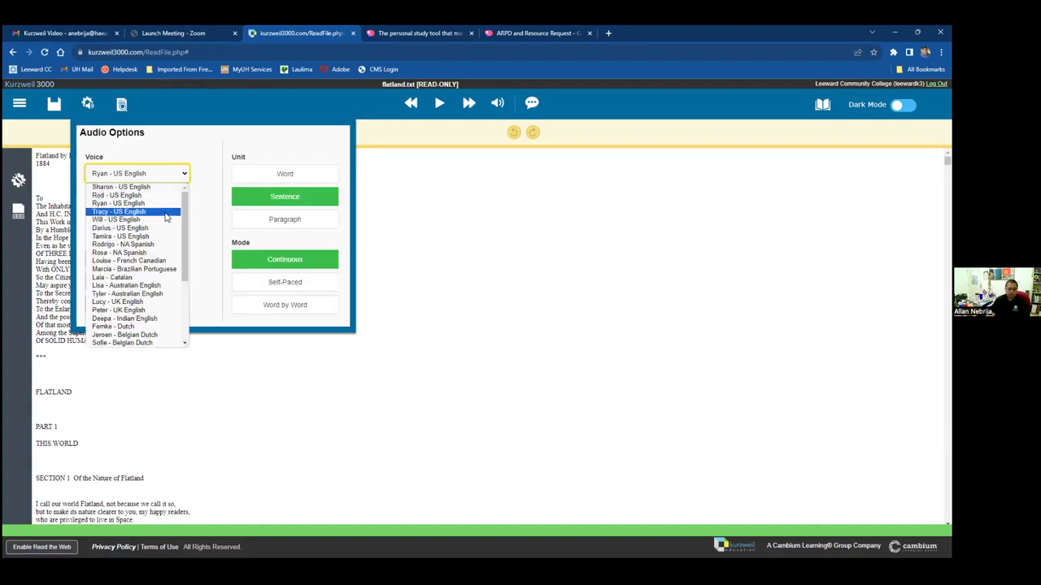
click(449, 211)
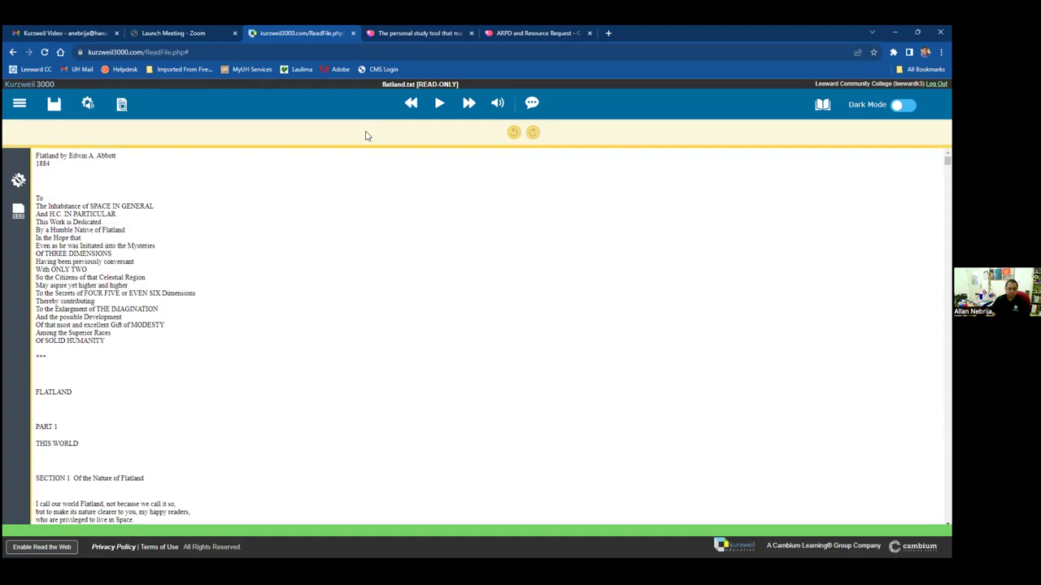
click(88, 104)
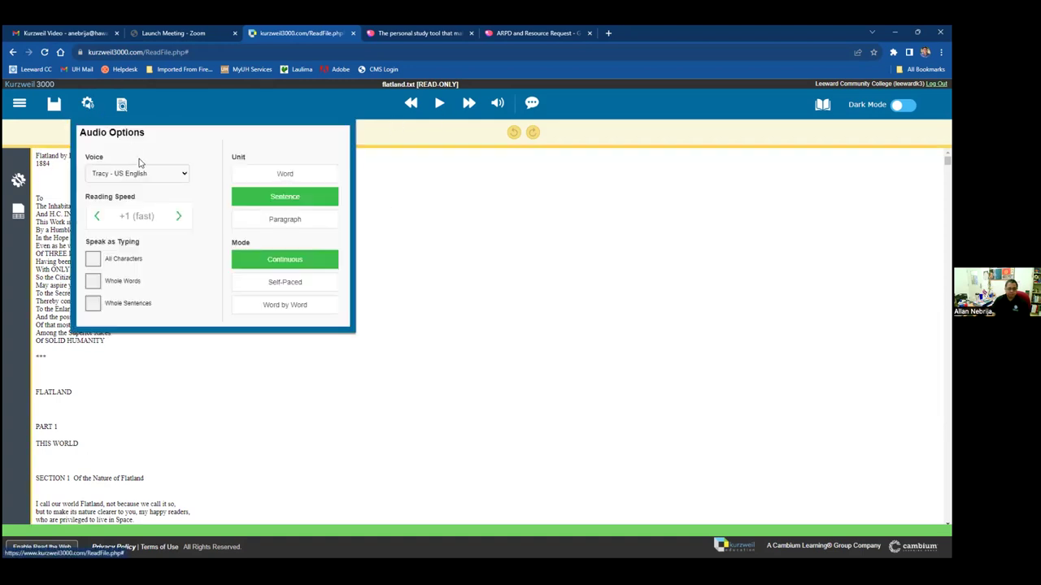
click(381, 176)
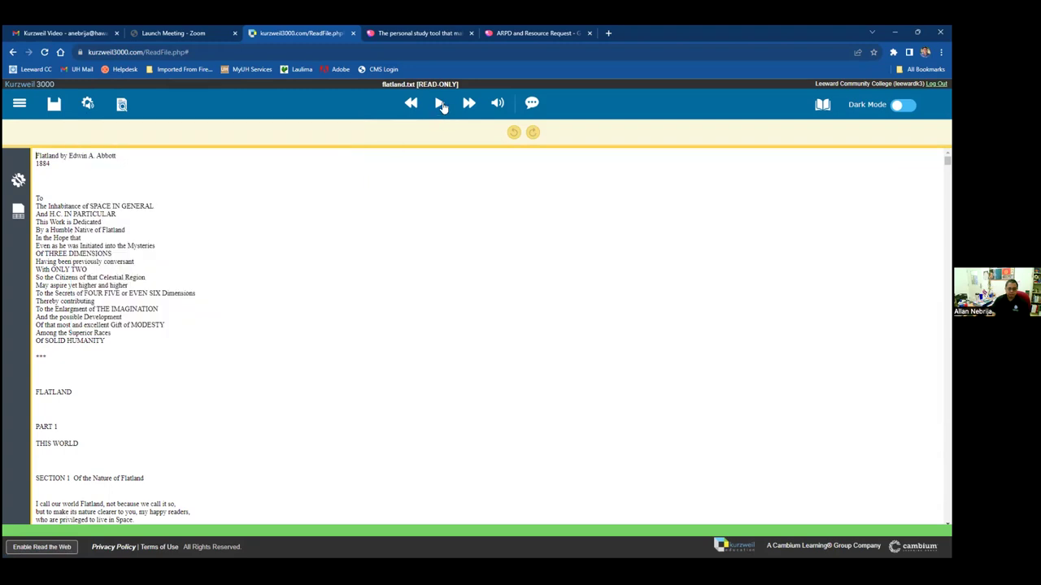
click(440, 104)
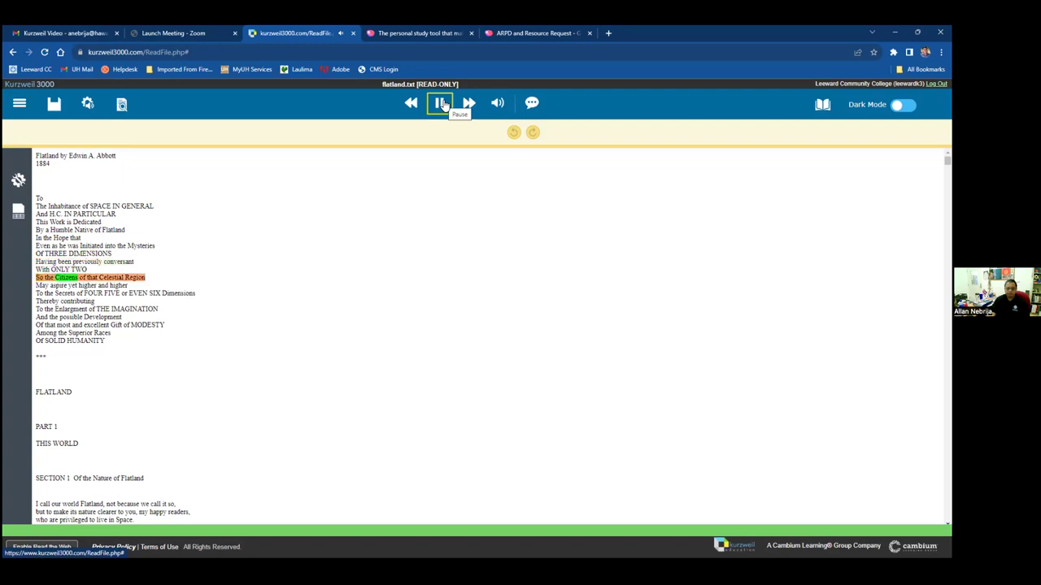
- Pause reading and show Audio Options with Tracy - US English at +1 (fast)
click(440, 103)
click(88, 103)
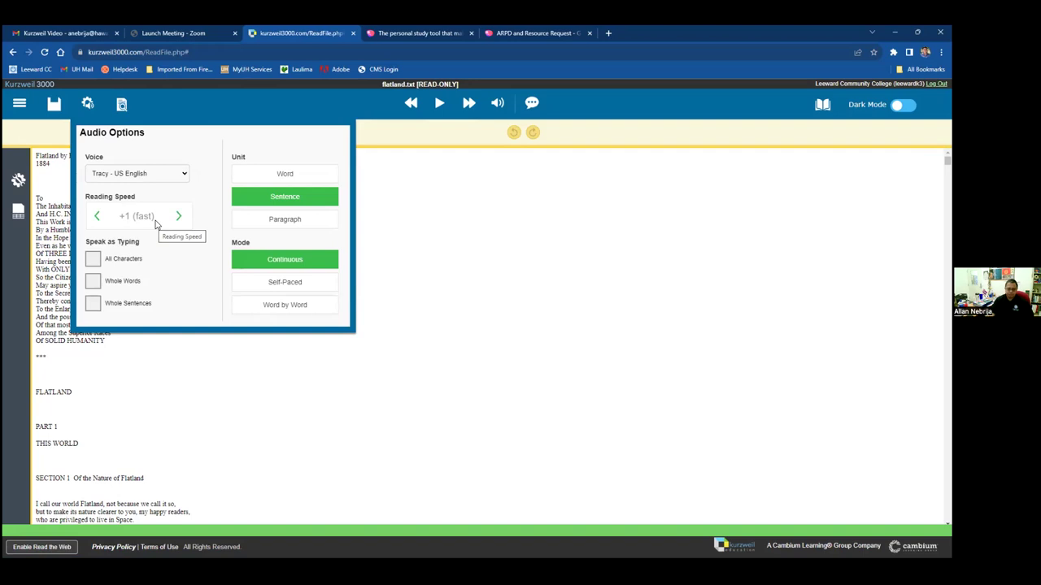
- Set the reading speed back to Normal, then replay the text aloud and pause it
click(97, 216)
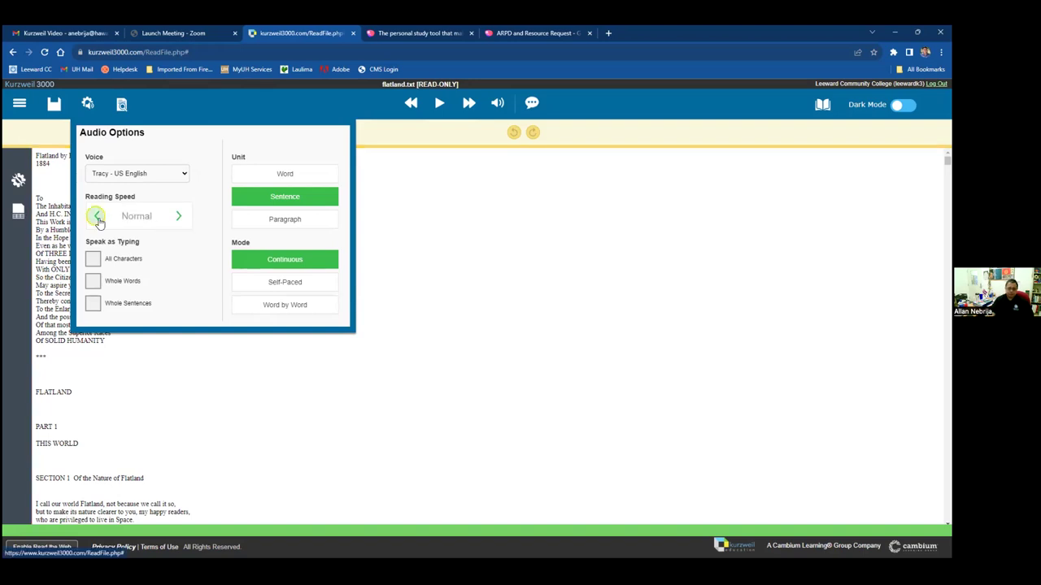
click(393, 226)
click(560, 221)
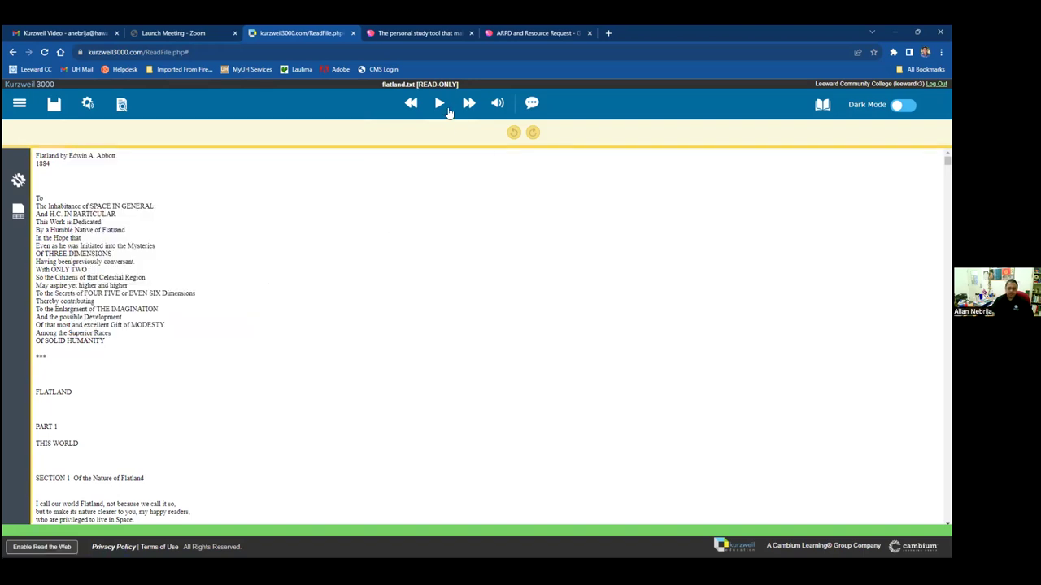
click(438, 104)
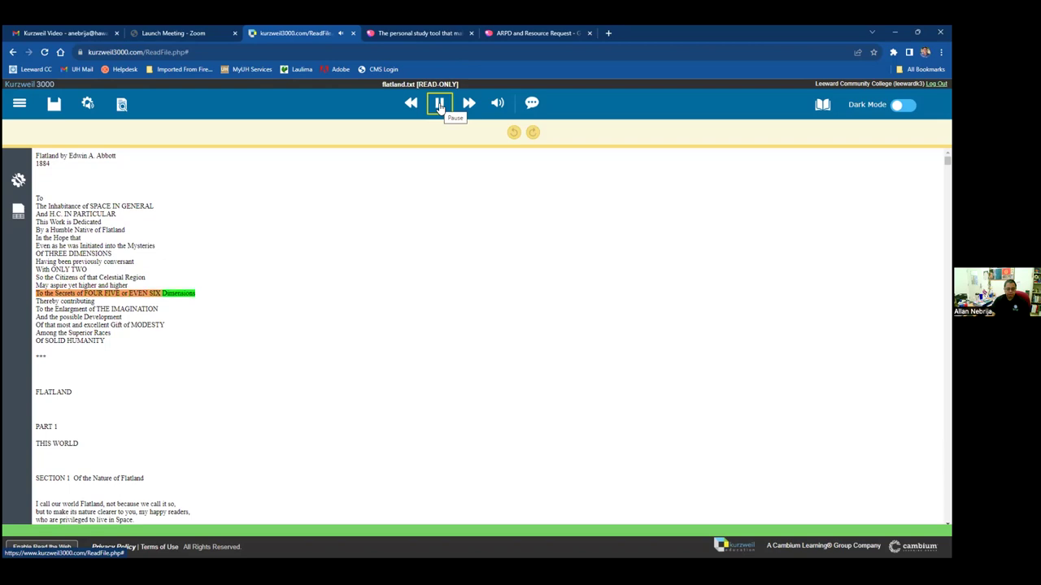
click(439, 105)
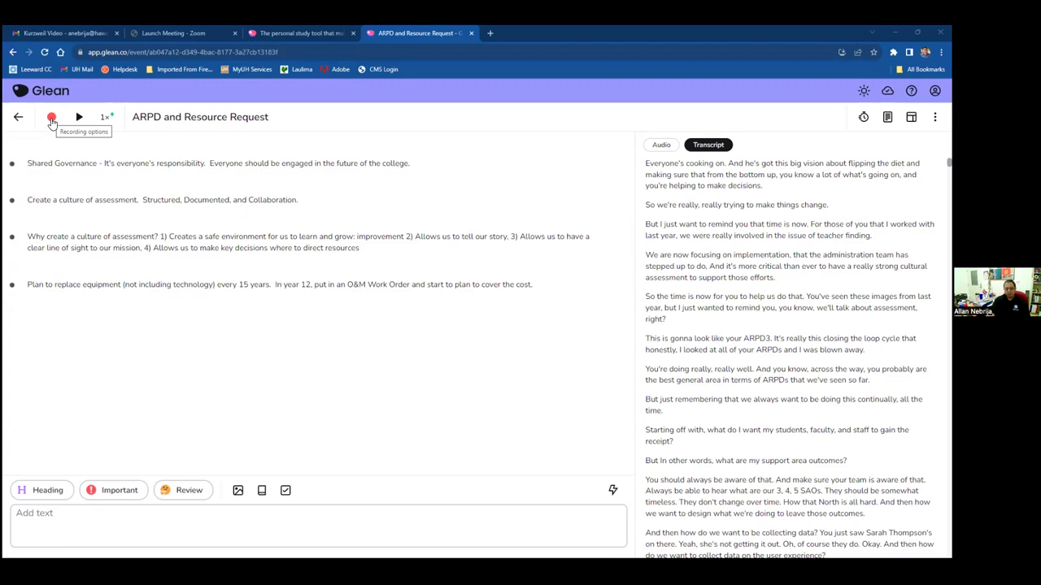
- Show the recording source options for the ARPD and Resource Request event
click(52, 119)
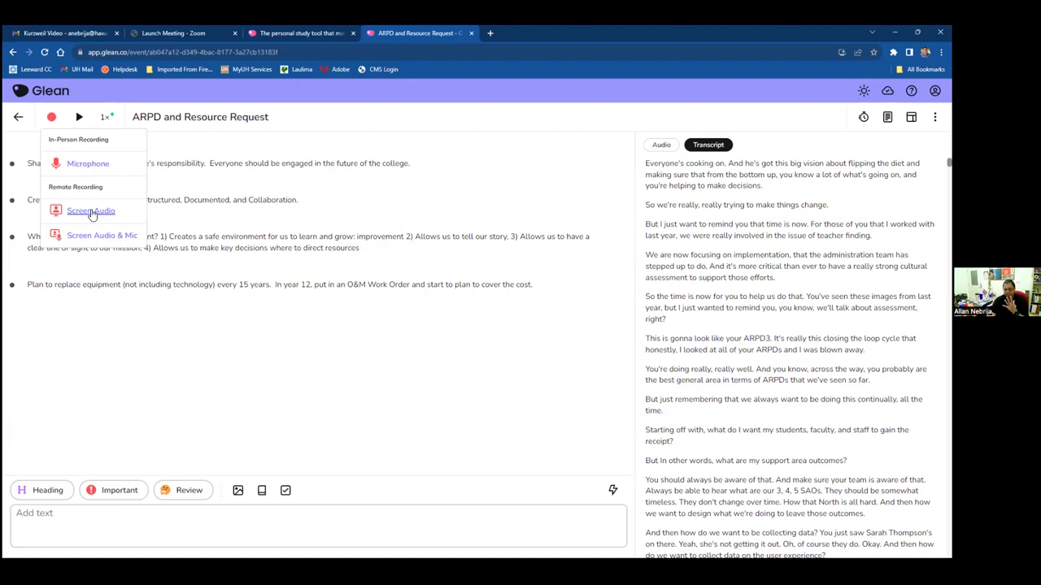
- Close the recording source menu and switch the side panel to the audio waveform
click(380, 121)
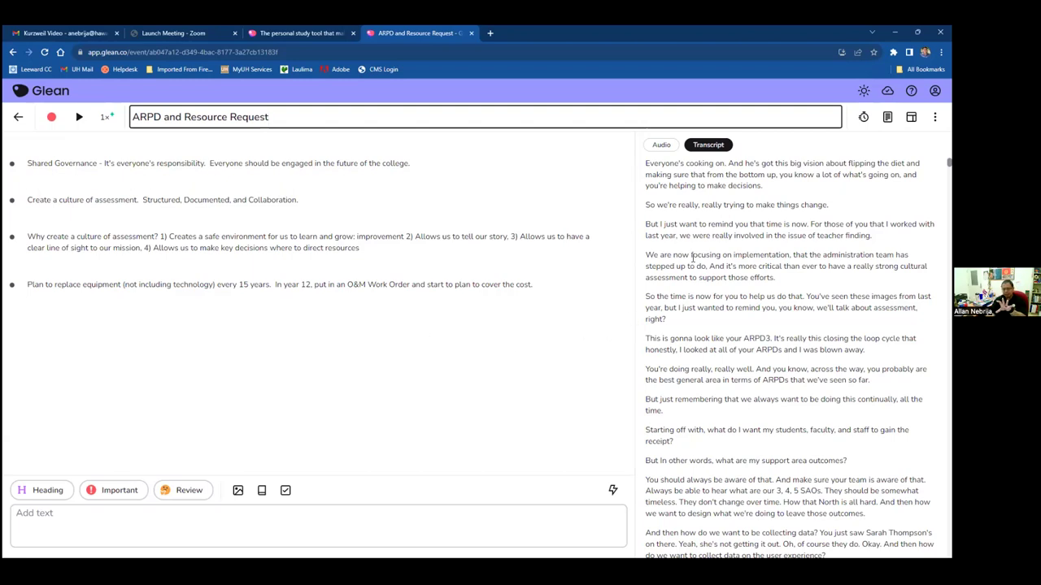
click(661, 146)
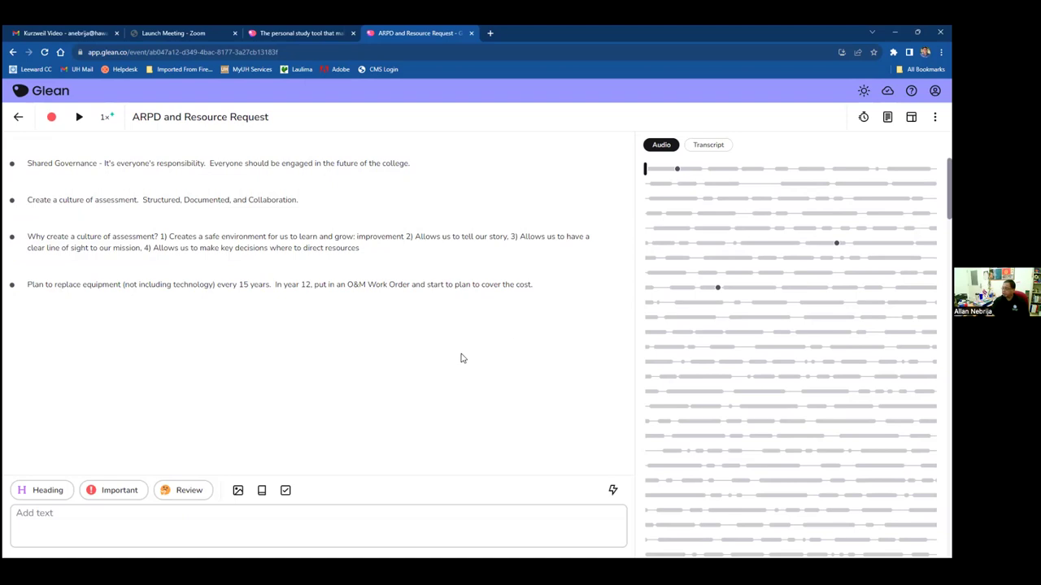
- Play back the ARPD and Resource Request event's recorded audio
mouse_move(90, 145)
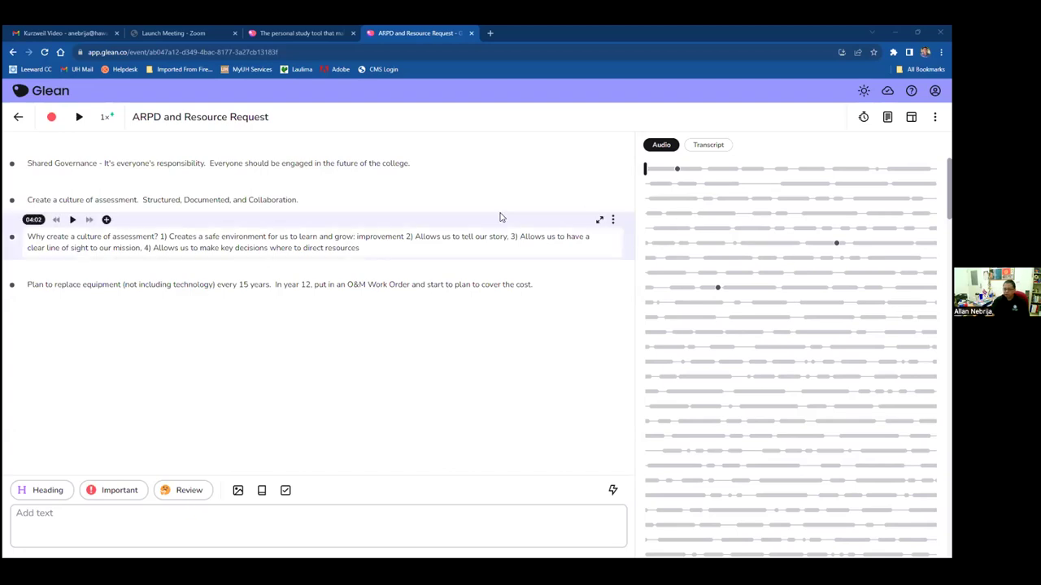
click(80, 118)
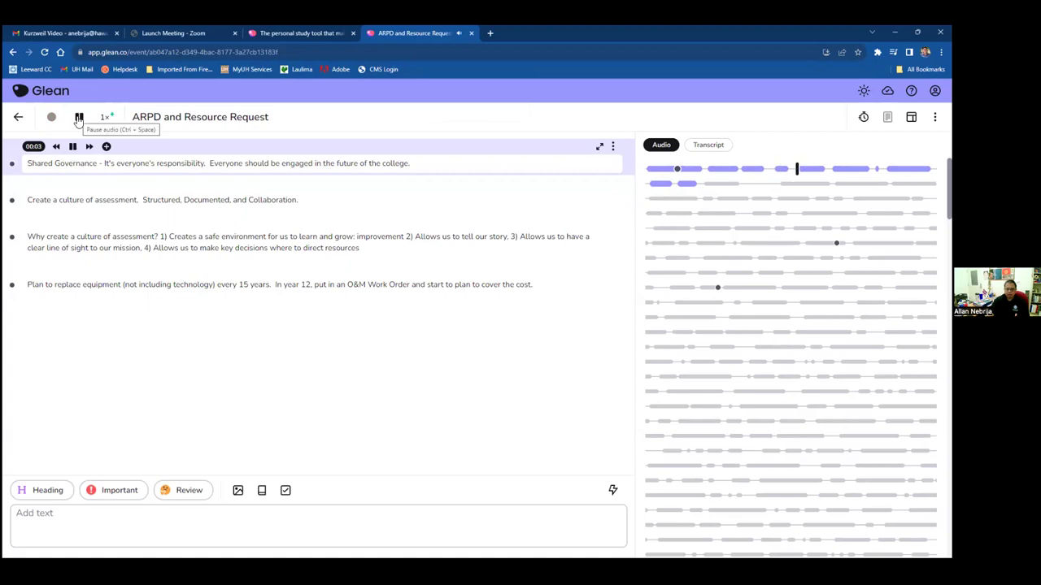
- Pause the ARPD audio and switch the side panel back to the transcript
click(79, 118)
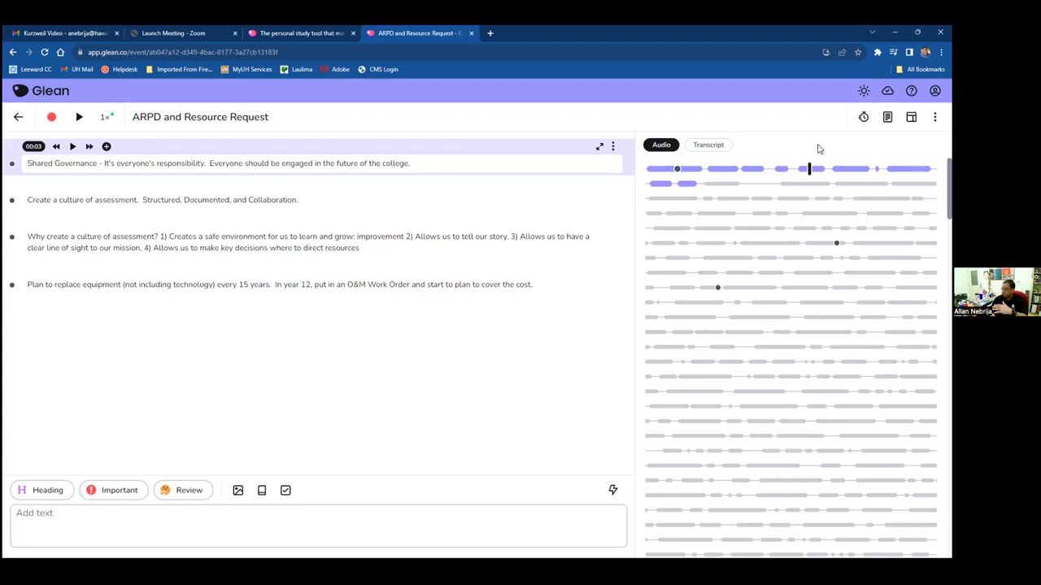
click(717, 151)
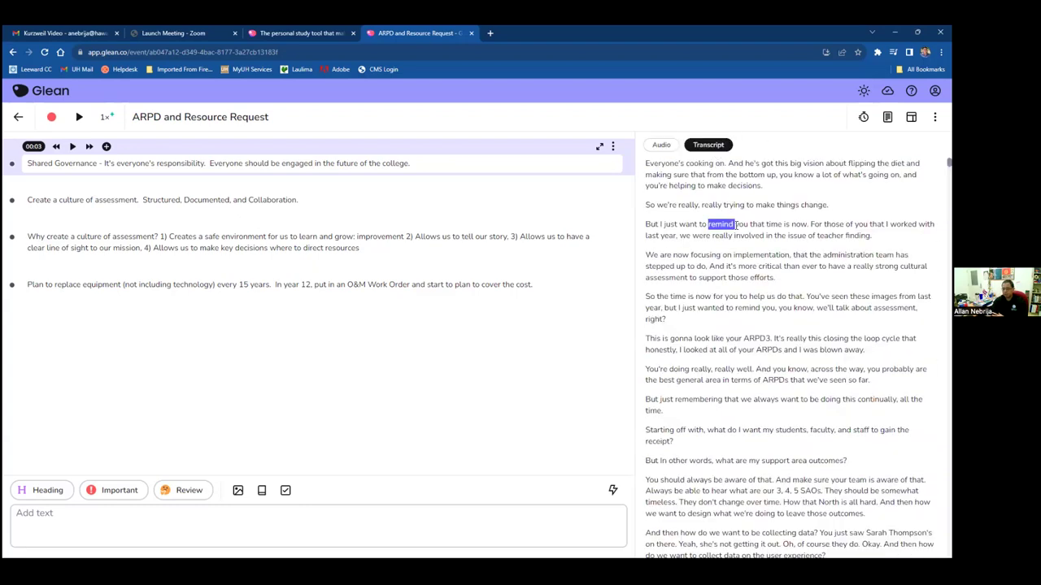
- Scroll through the ARPD transcript, toggle audio and transcript views, then return to the Events list
scroll(739, 387, down, 15)
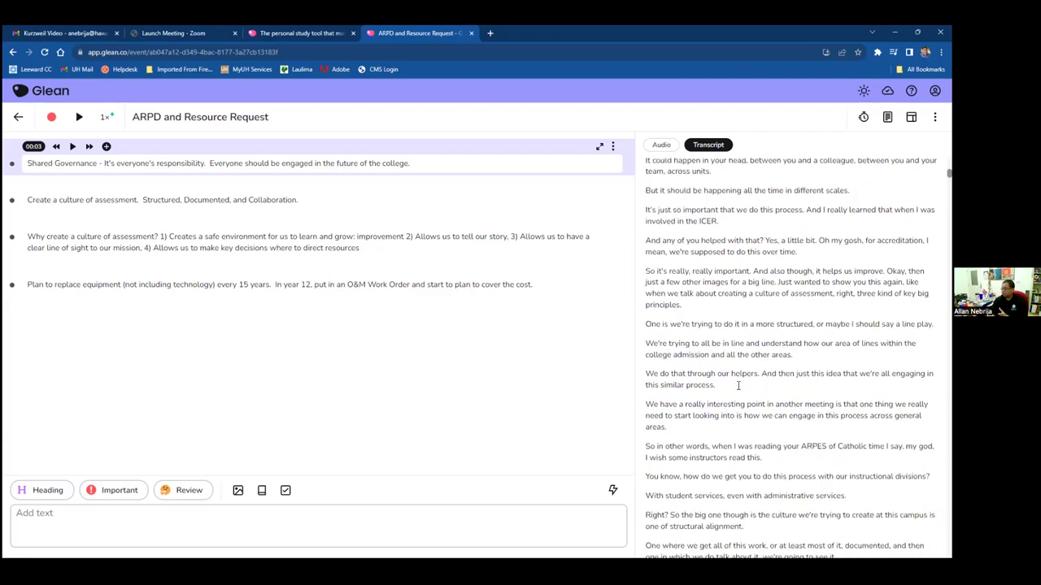
scroll(738, 387, down, 3)
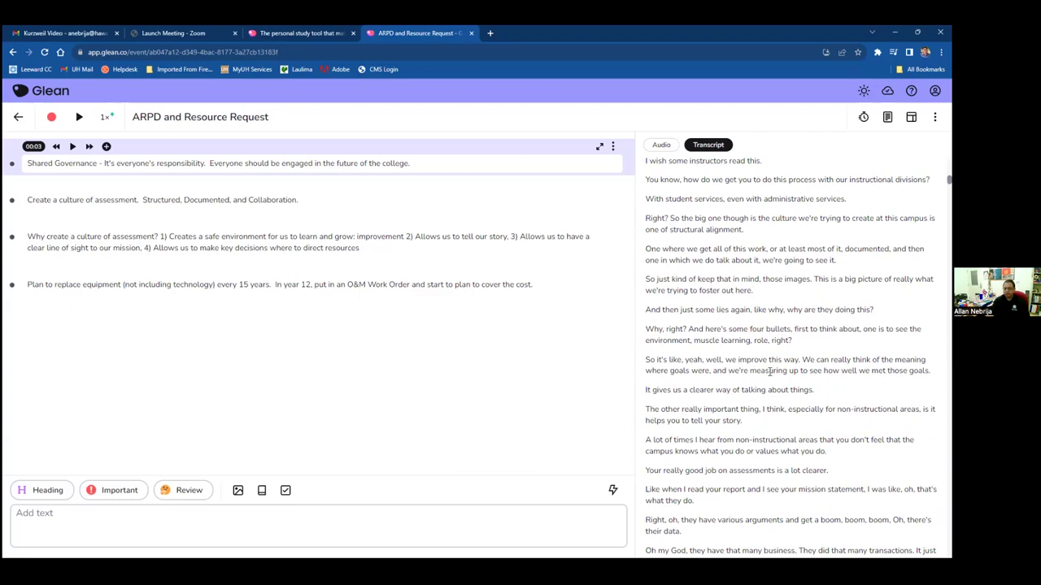
scroll(769, 370, down, 5)
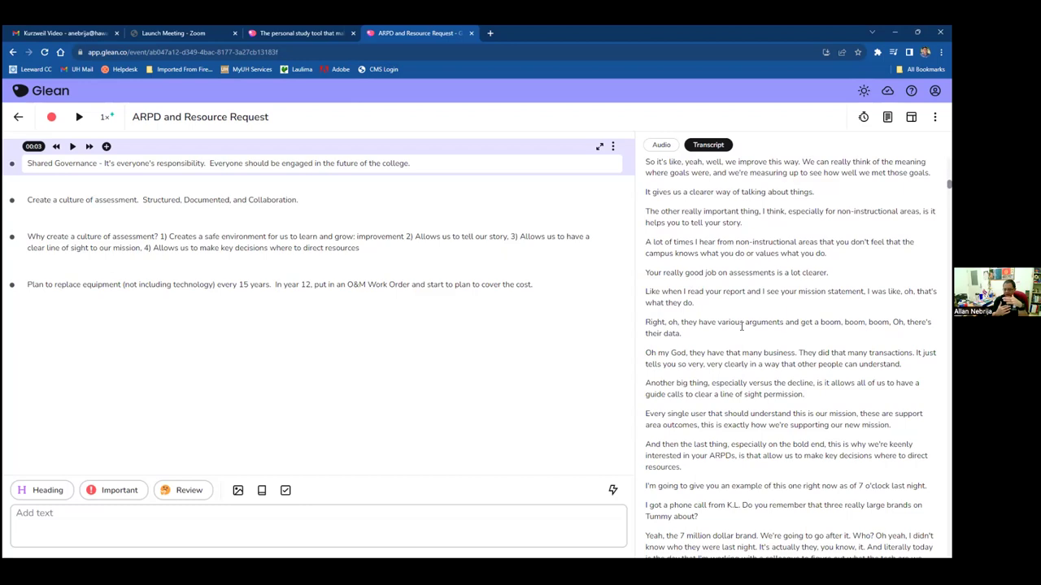
click(670, 148)
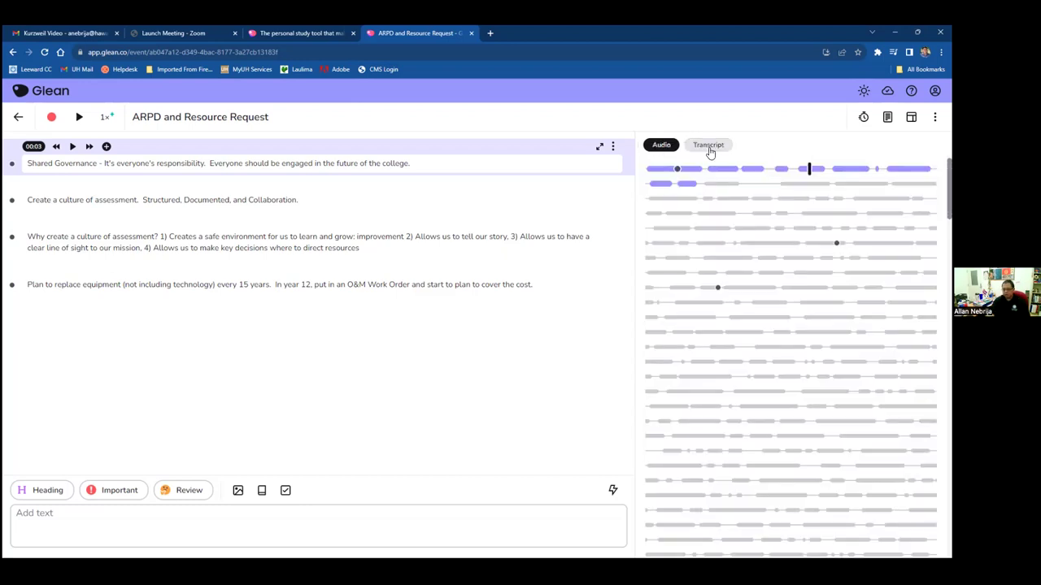
click(709, 149)
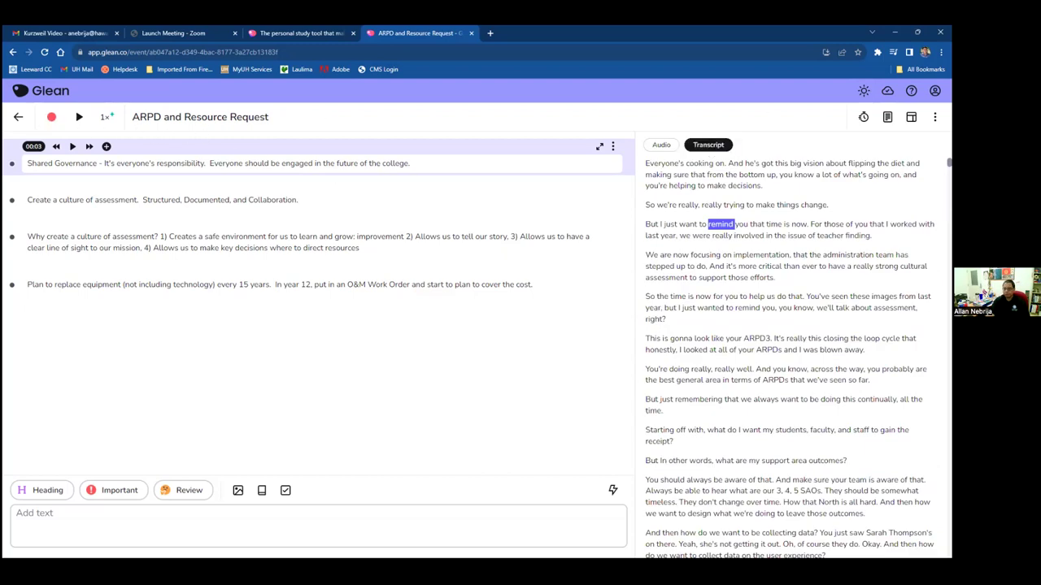
click(18, 117)
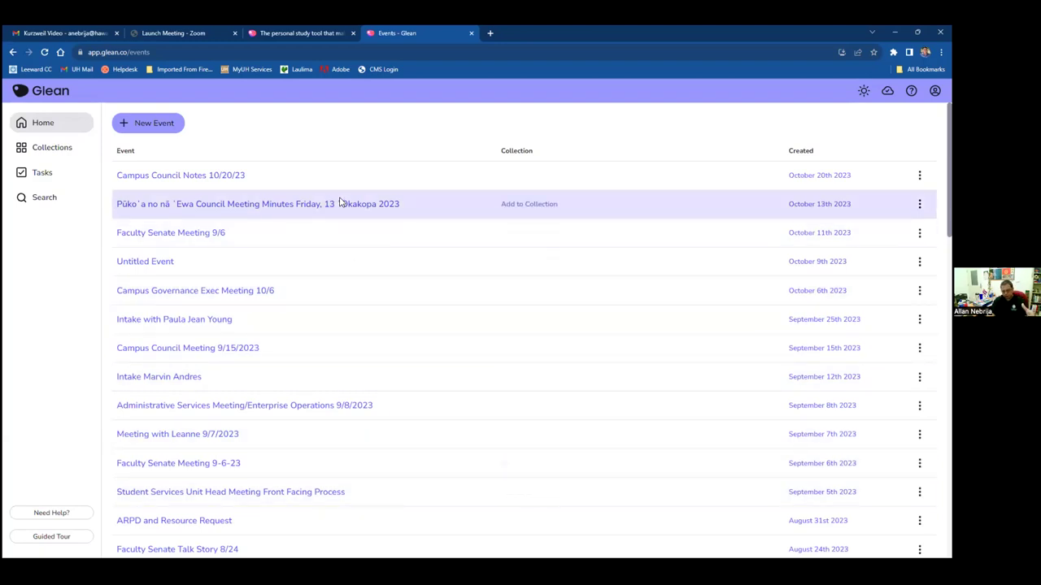
- Create a new untitled event dated October 25th from the Events list
scroll(283, 323, down, 1)
scroll(283, 322, down, 6)
scroll(284, 323, up, 7)
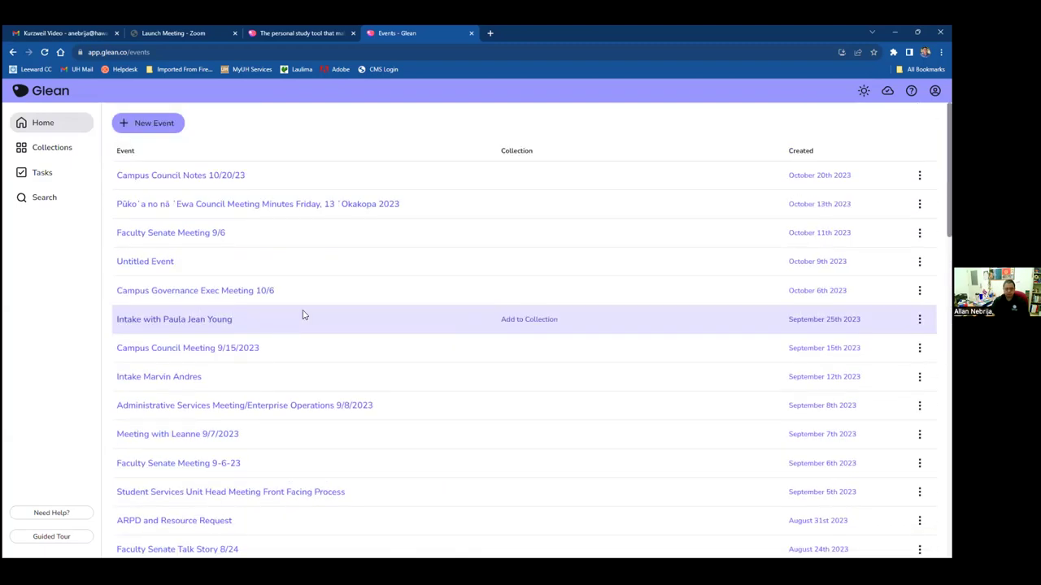
click(154, 128)
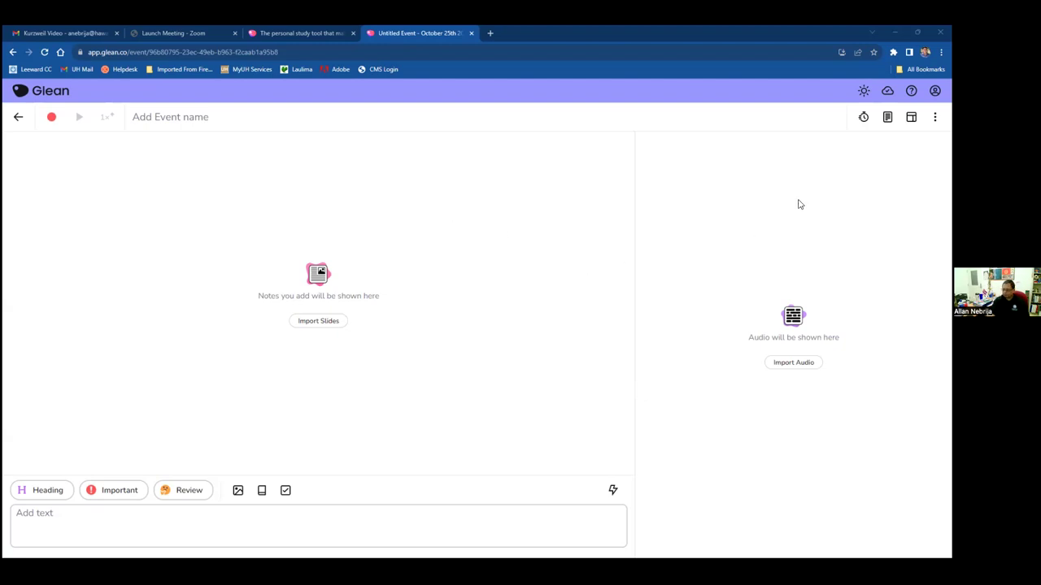
- Start recording the new event from the Microphone under In-Person Recording
click(52, 120)
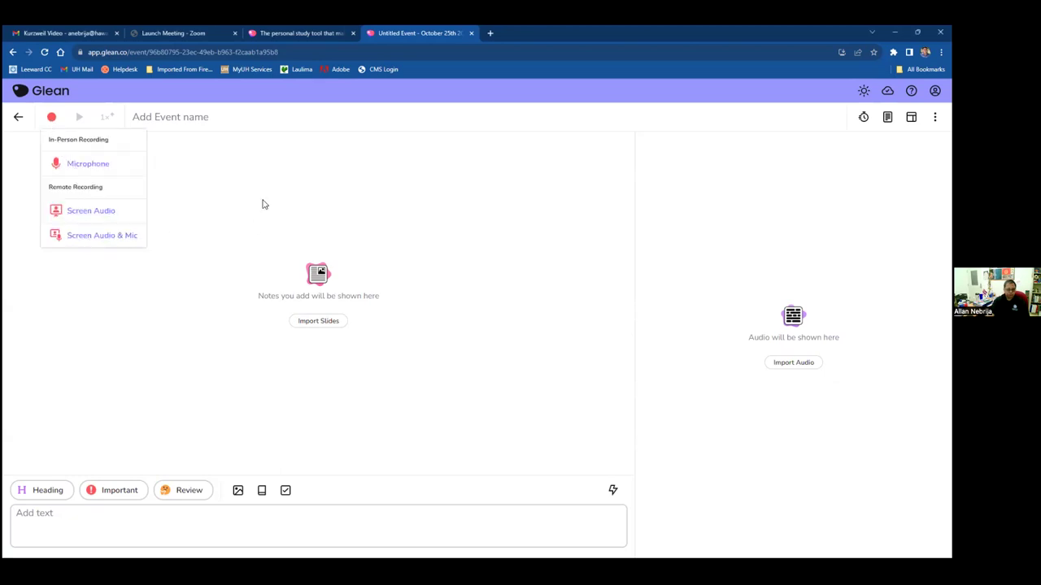
click(88, 165)
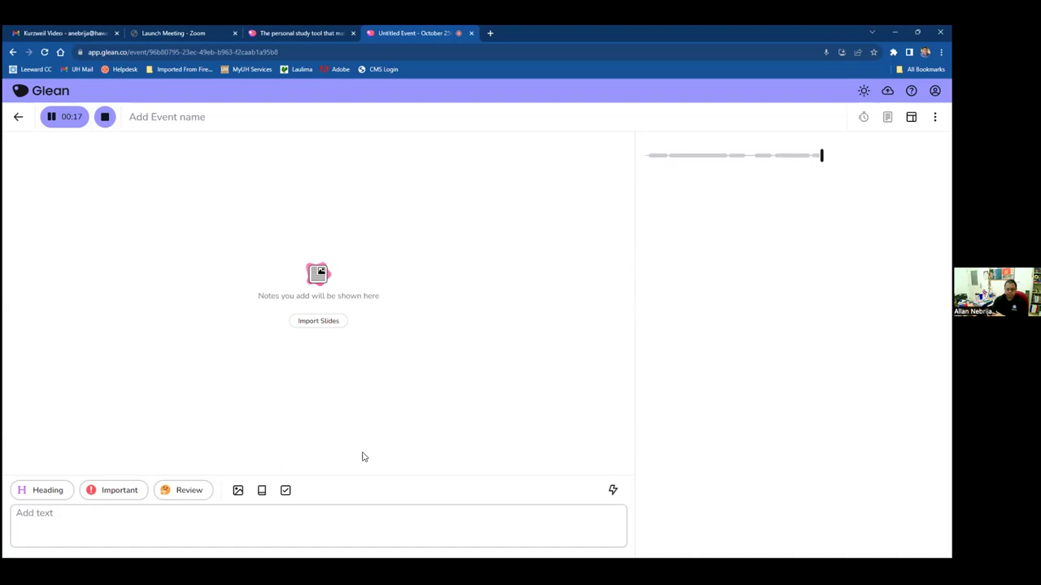
- Put the cursor in the notes Add text box while the recording runs
click(326, 521)
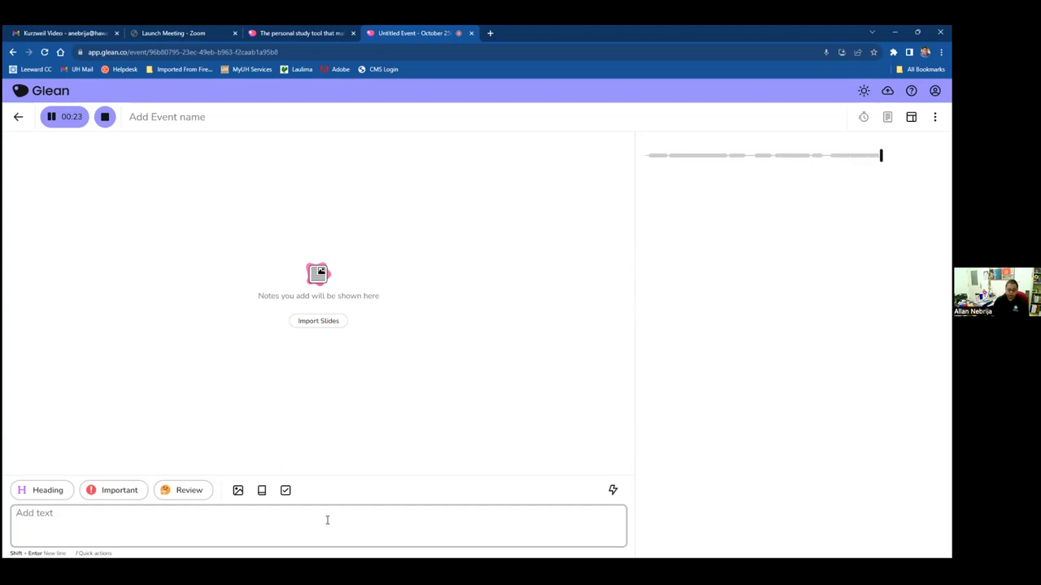
- Add the note 'You can take notes at your own pace while it's capturing other content for you.'
text(You can take notes at your own)
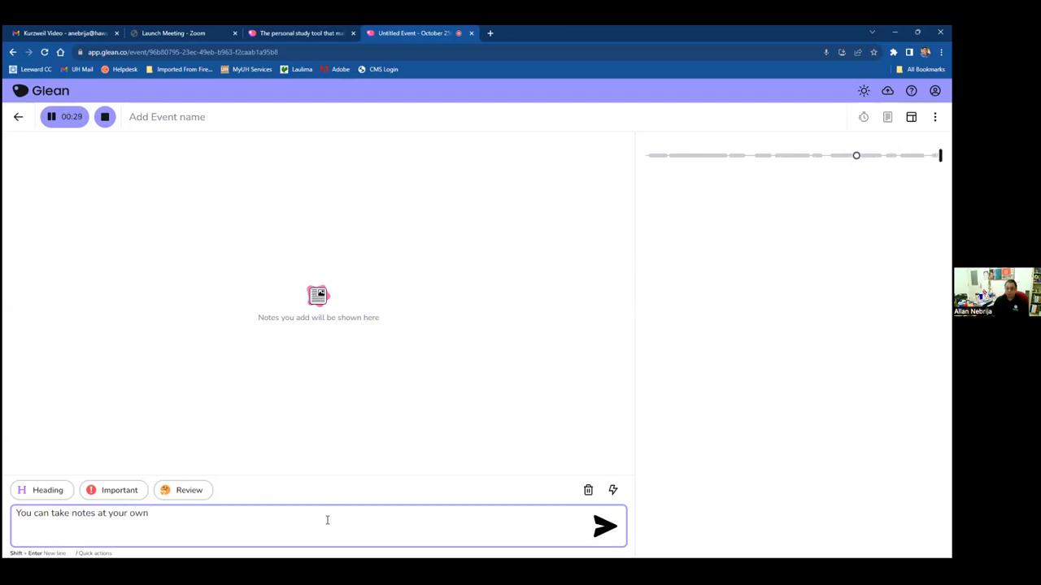
text( pace while it's capturing other content for you.)
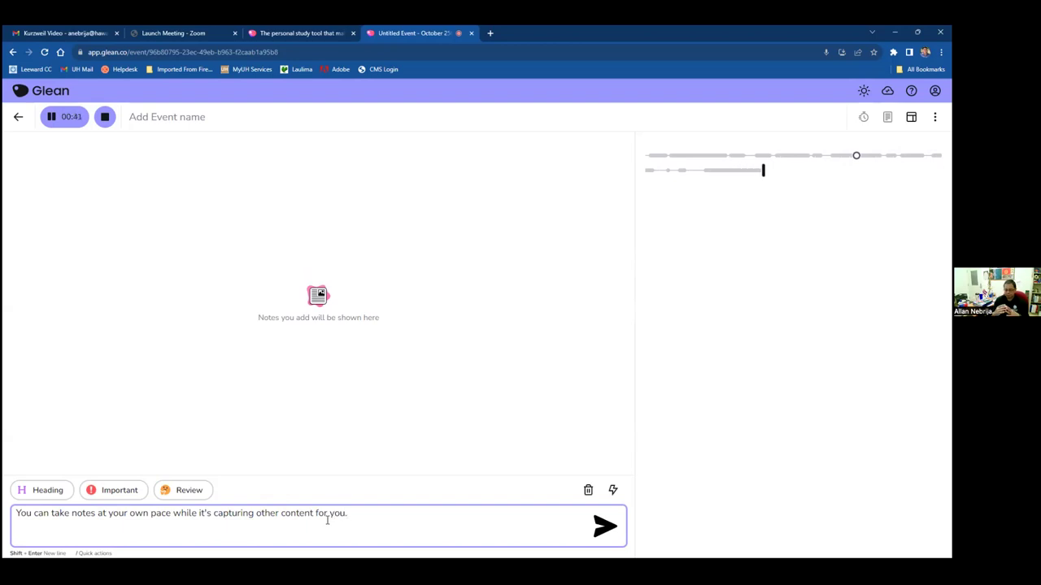
key(Return)
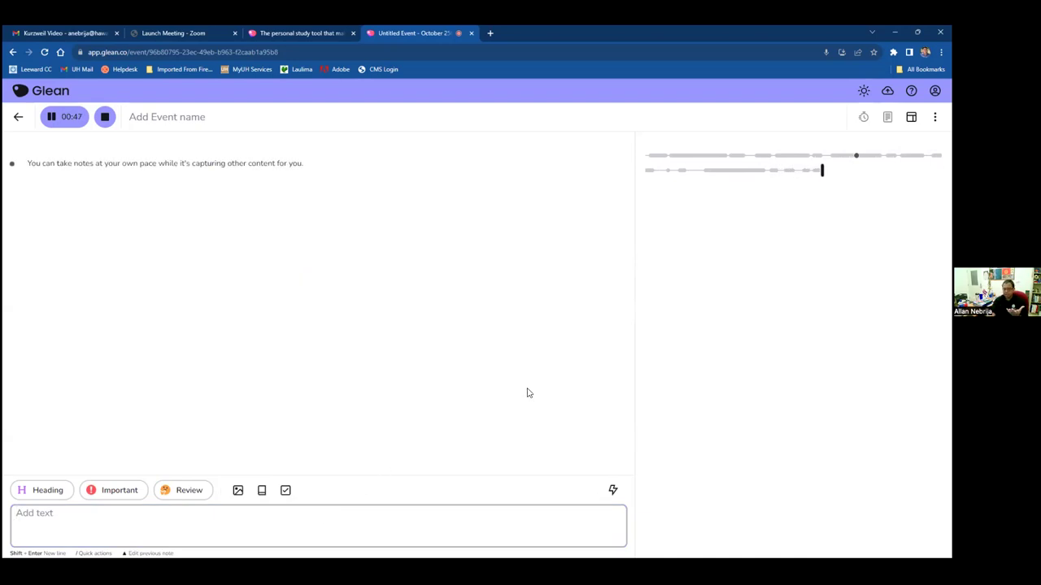
click(327, 116)
- Title the event 'English 100 10/25/2023' and stop the microphone recording
text(English 100)
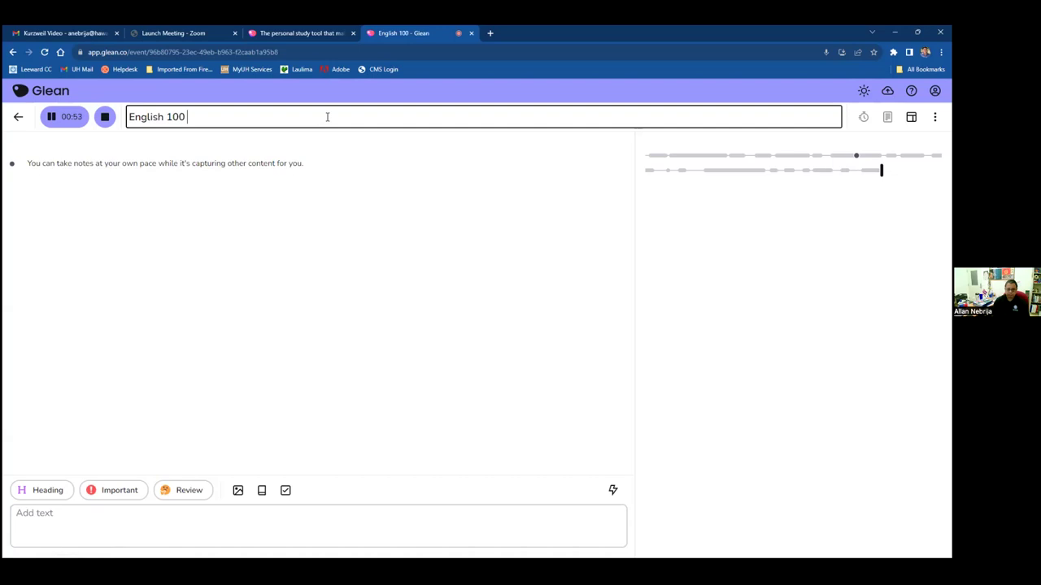
text( 10/25/)
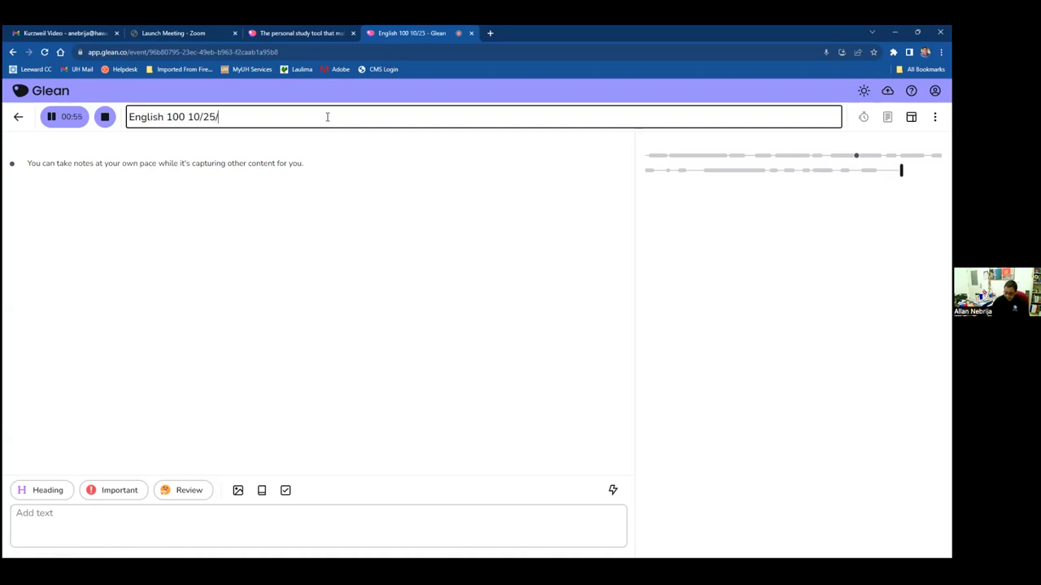
text(2023)
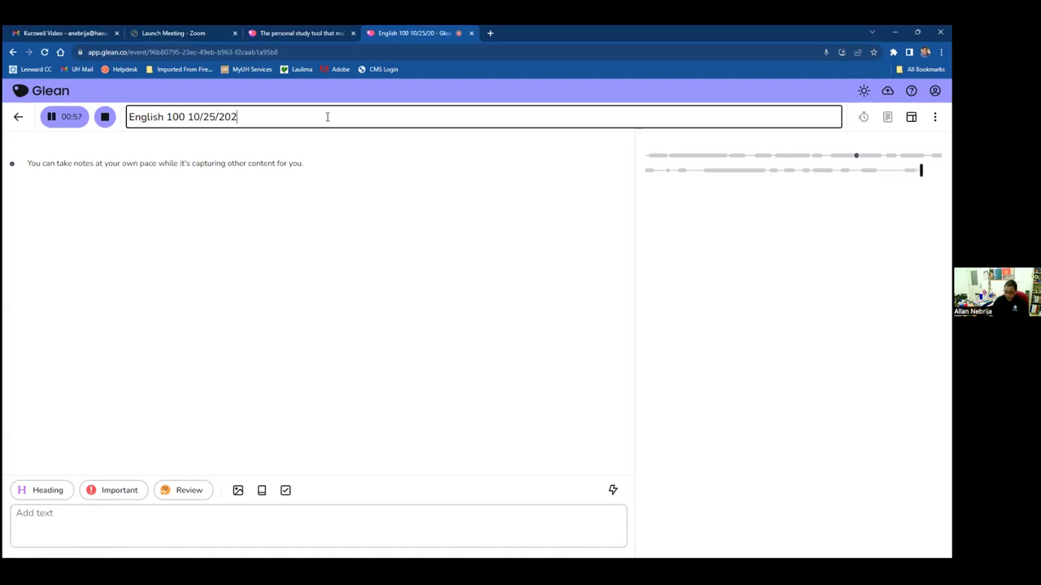
click(105, 118)
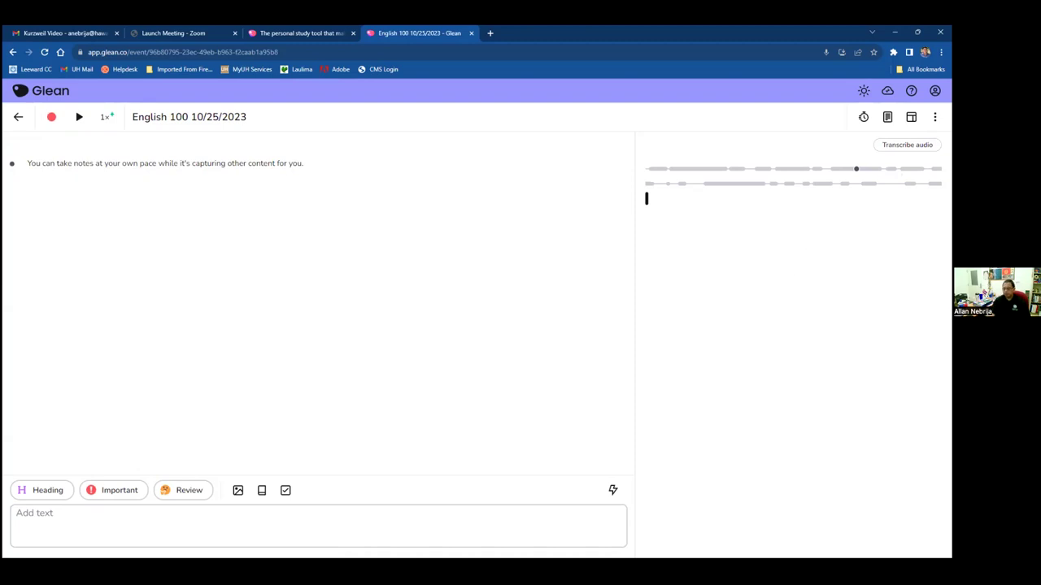
- Transcribe the recorded audio and switch the side panel to the waveform view
click(907, 145)
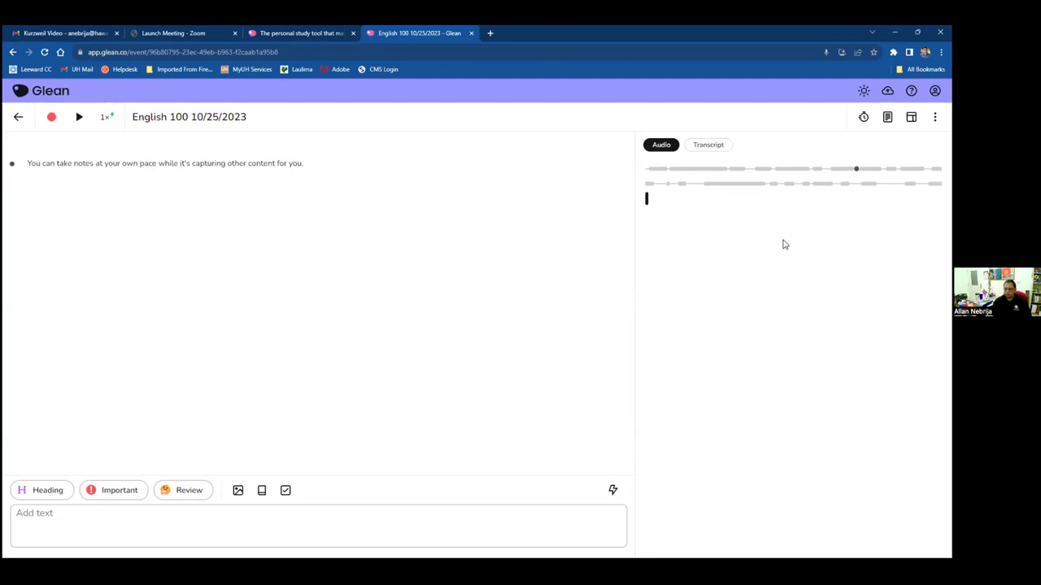
click(672, 154)
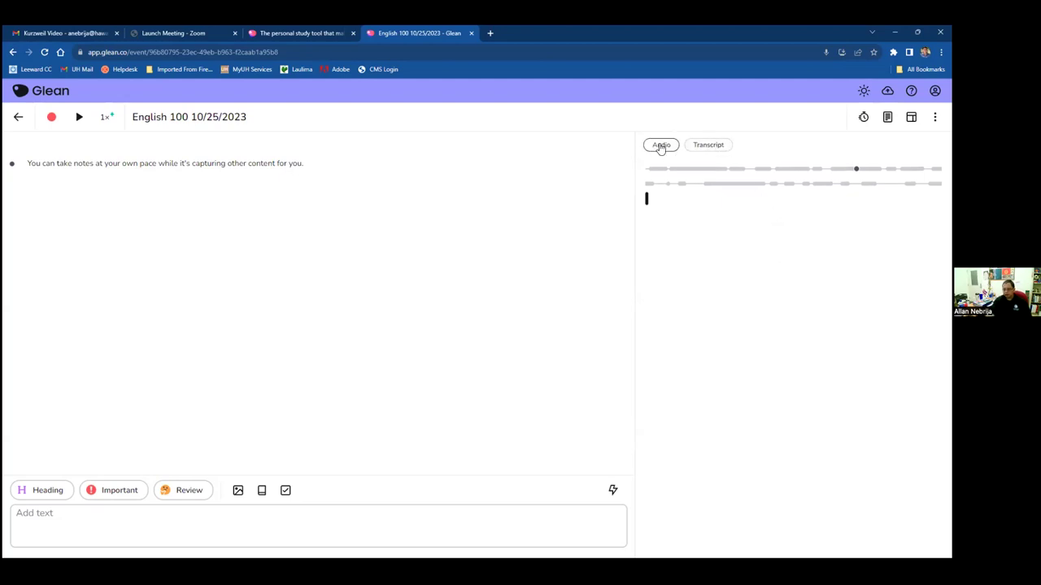
click(650, 152)
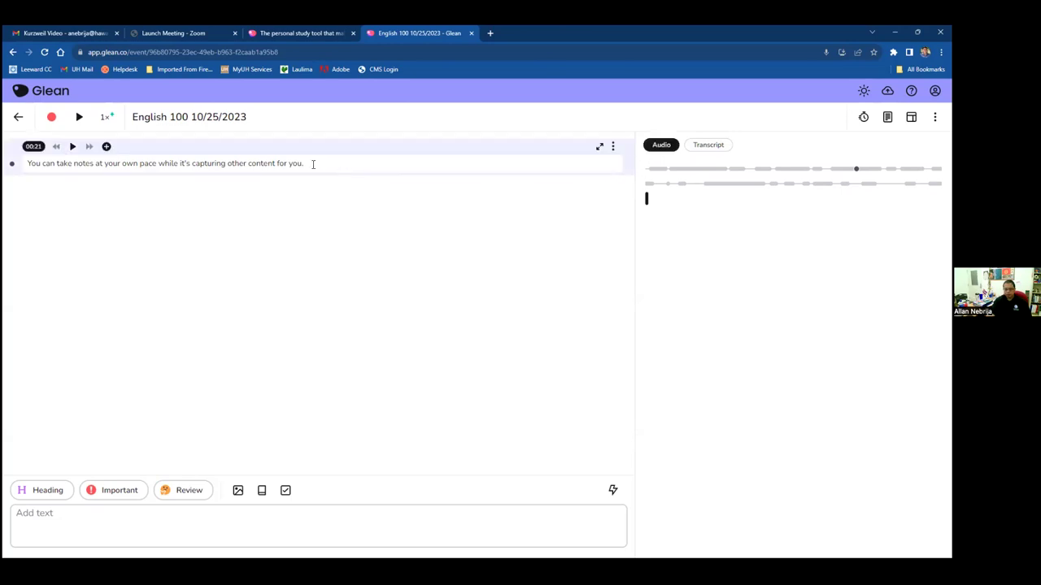
- Play the recording, pause it at 00:21, and show its transcript
click(79, 118)
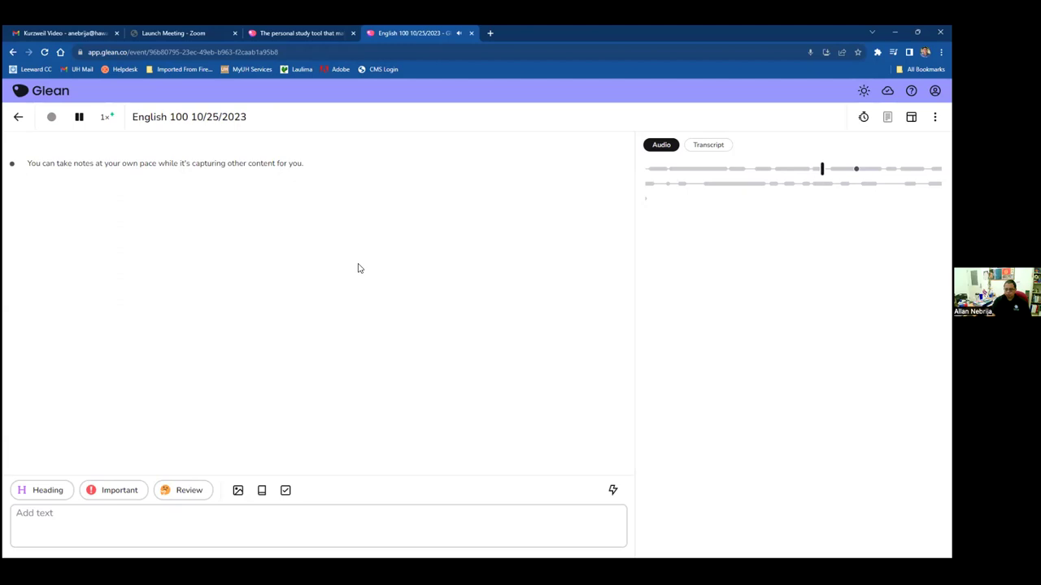
click(78, 117)
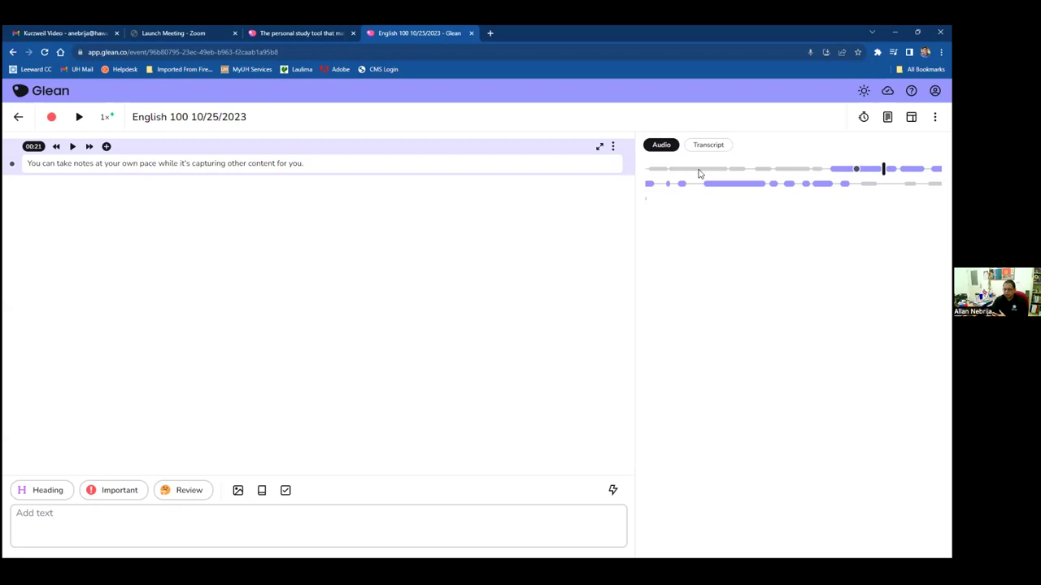
click(715, 148)
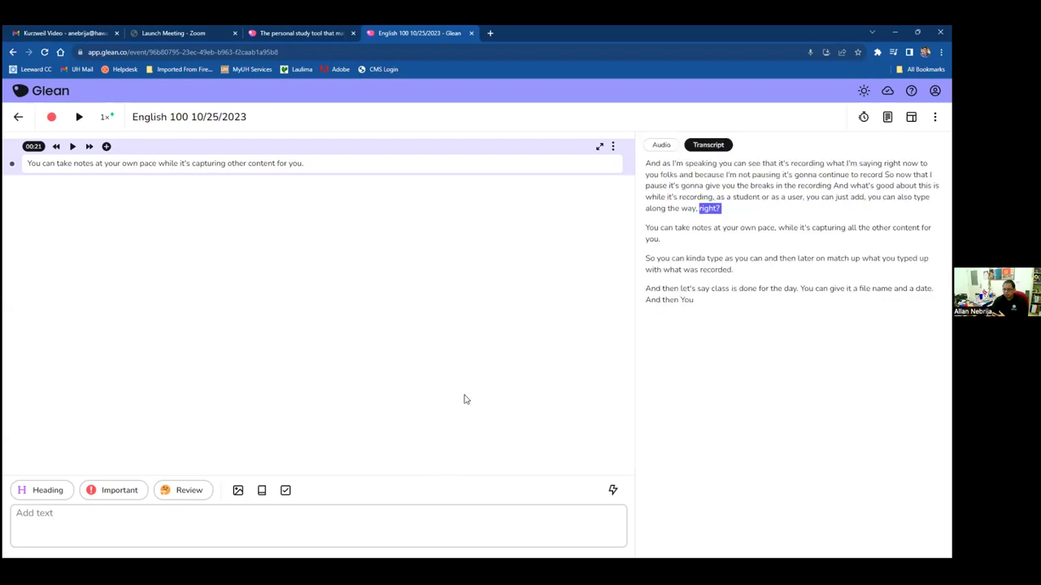